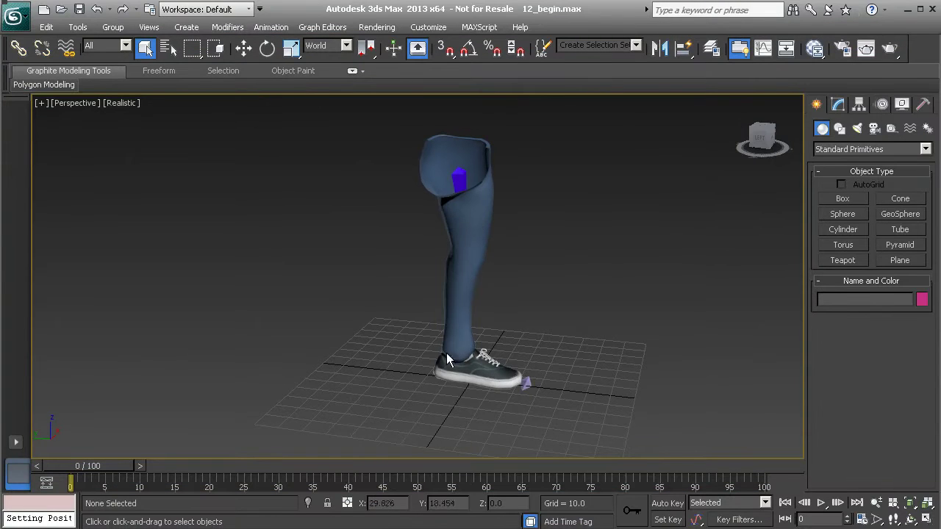
Step: Show the Layers toolbar and open the layer manager for the leg scene
{"action": "middle_click_drag", "start_coordinate": [496, 268], "coordinate": [414, 268], "text": "alt"}
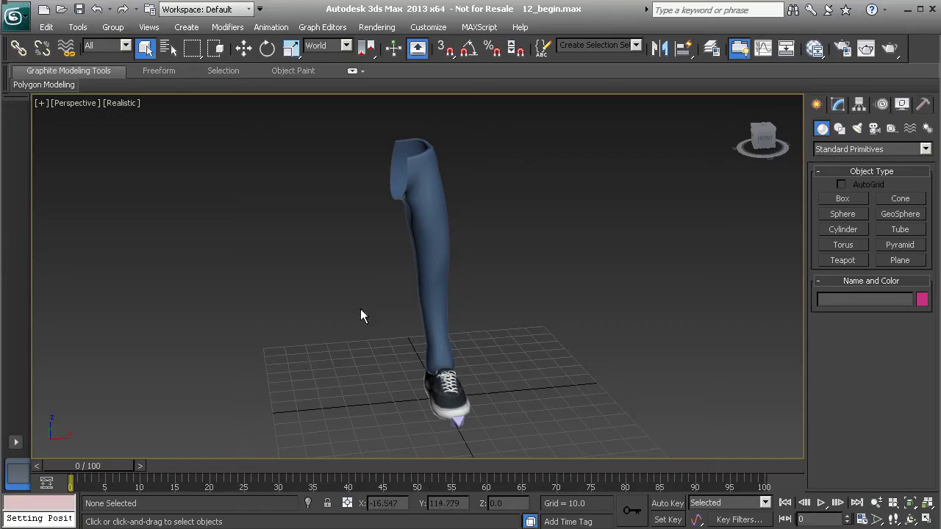
{"action": "middle_click_drag", "start_coordinate": [425, 297], "coordinate": [449, 290], "text": "alt"}
{"action": "right_click", "coordinate": [918, 57]}
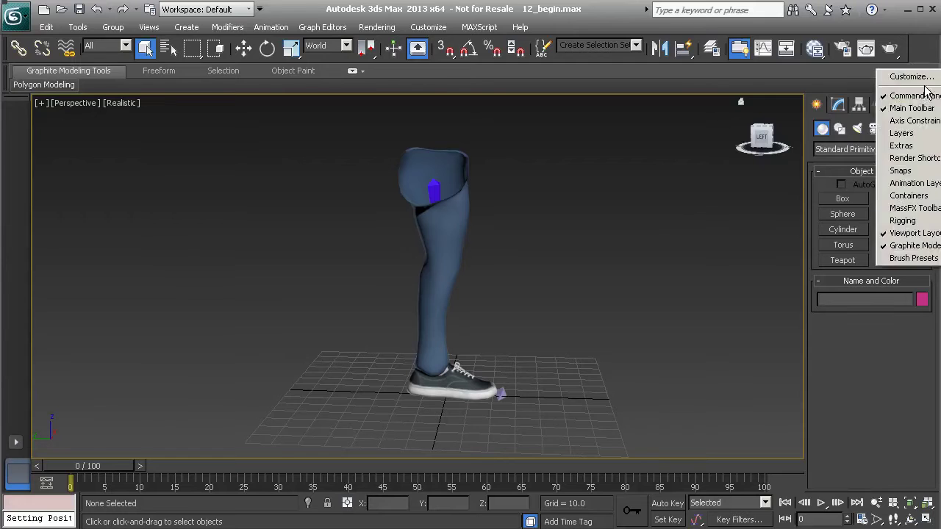
{"action": "left_click", "coordinate": [901, 130]}
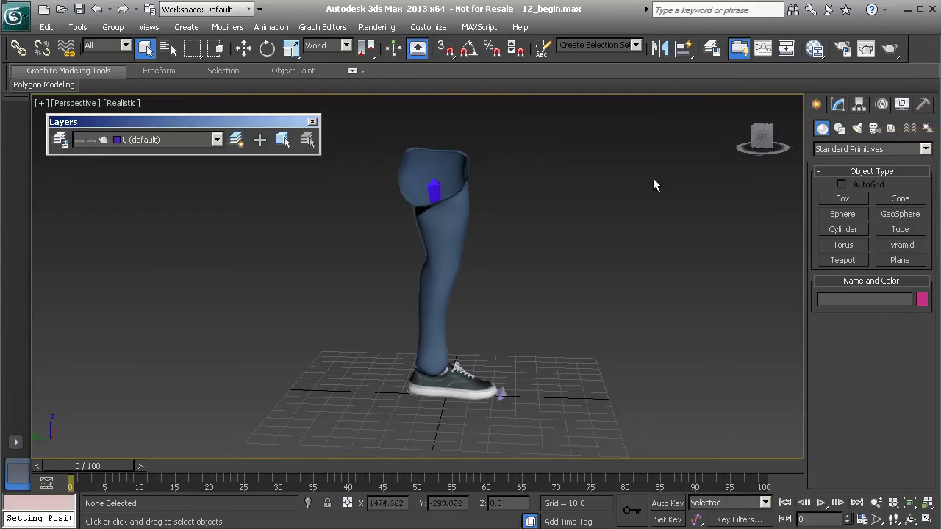
{"action": "left_click", "coordinate": [60, 141]}
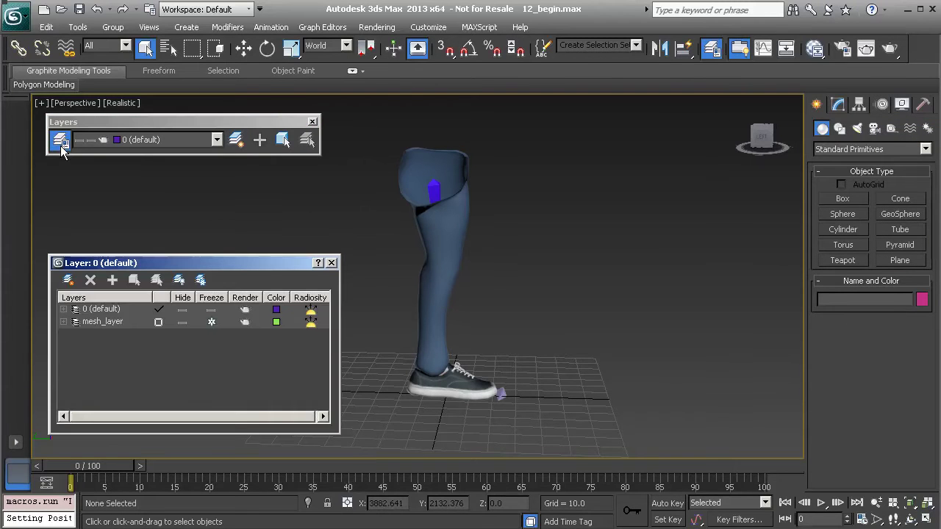
Step: Turn on See-Through in the object properties of everything on mesh_layer
{"action": "left_click", "coordinate": [102, 322]}
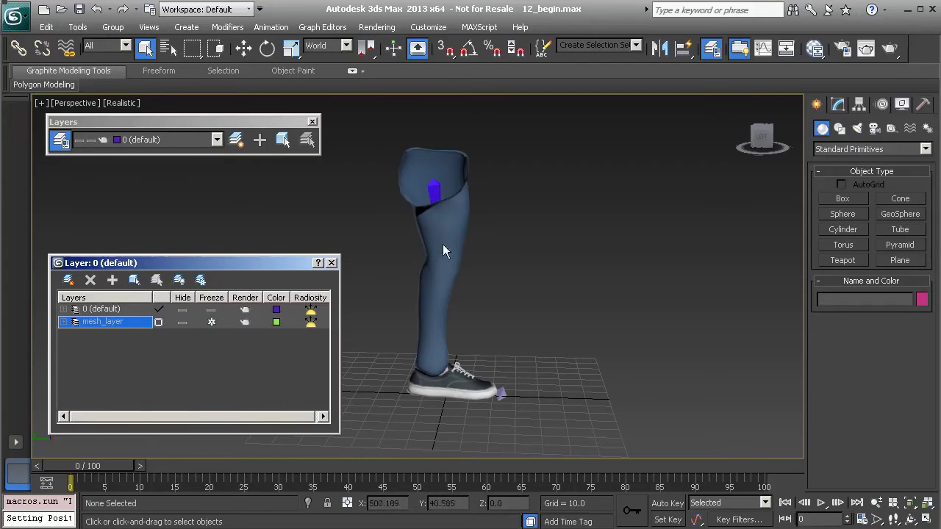
{"action": "right_click", "coordinate": [111, 329]}
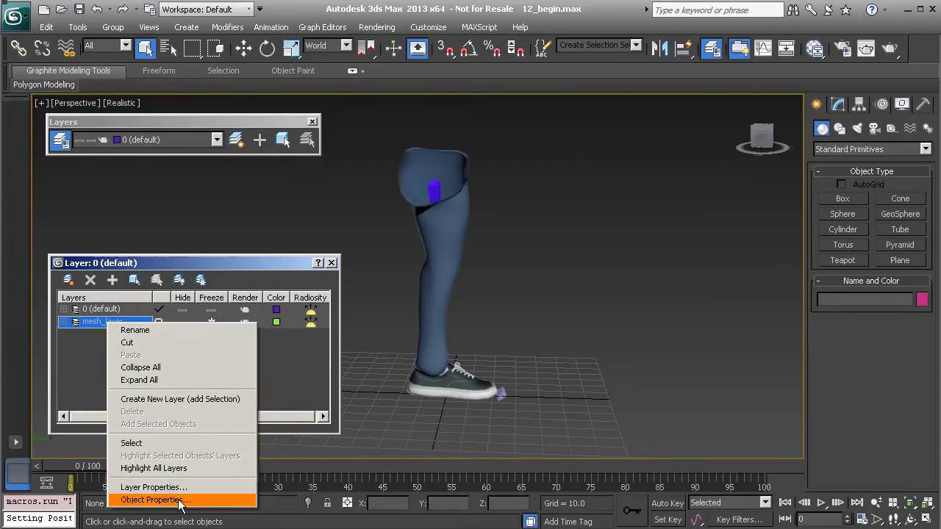
{"action": "left_click", "coordinate": [156, 500]}
{"action": "left_click", "coordinate": [361, 286]}
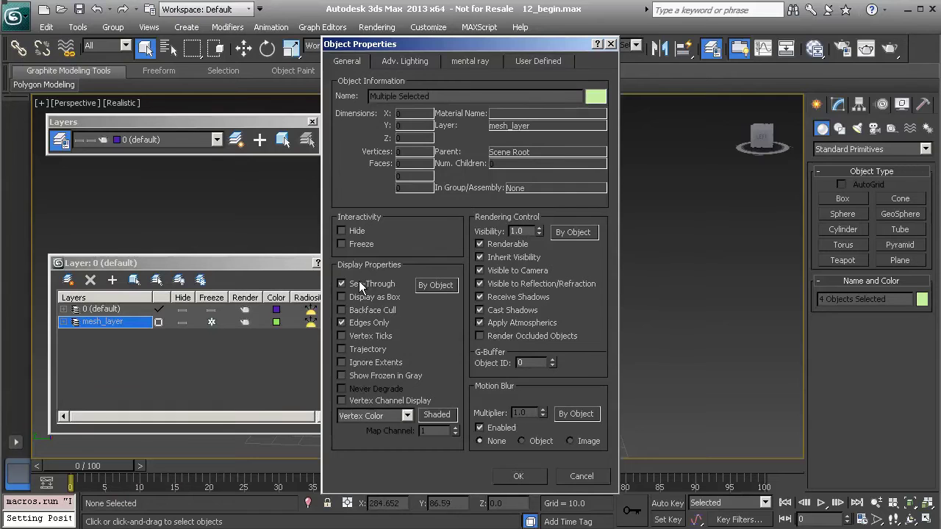
{"action": "left_click", "coordinate": [527, 476]}
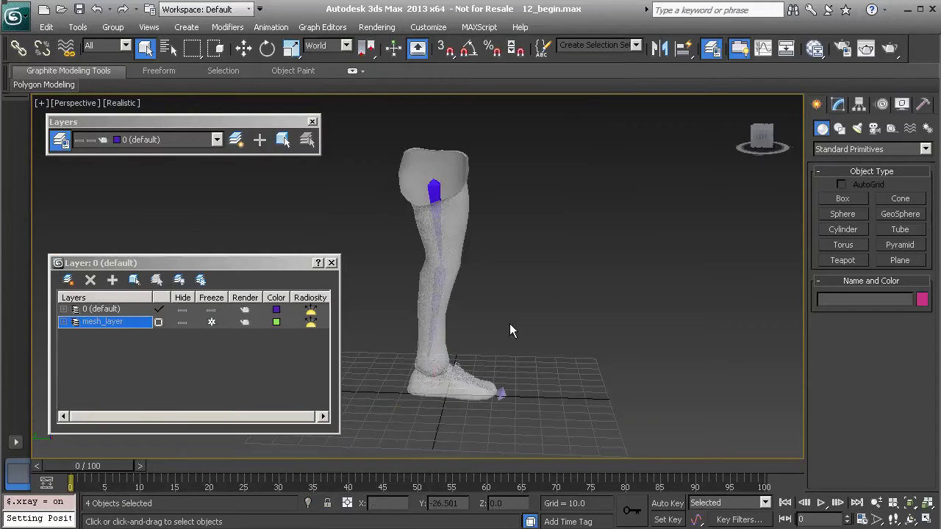
Step: Try rotating the shin, foot and thigh bones one after another, undoing each rotation
{"action": "left_click", "coordinate": [437, 245]}
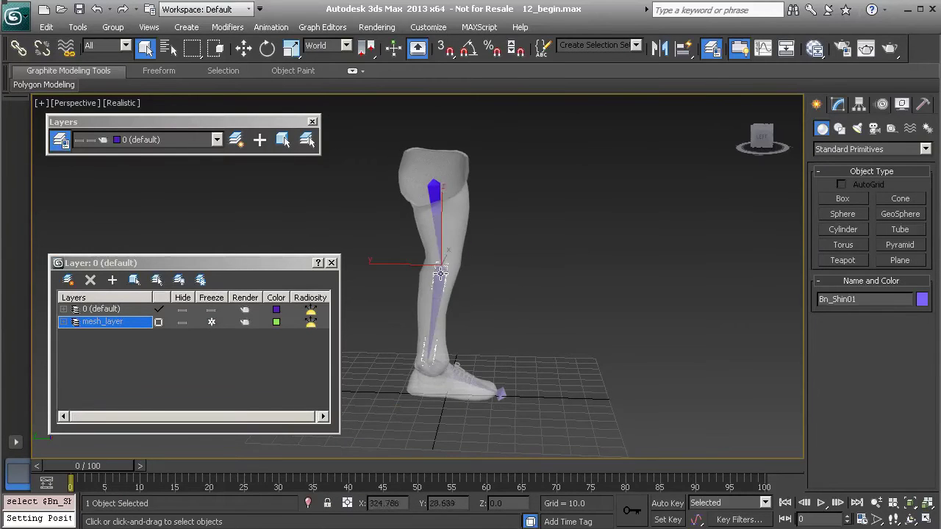
{"action": "key", "text": "e"}
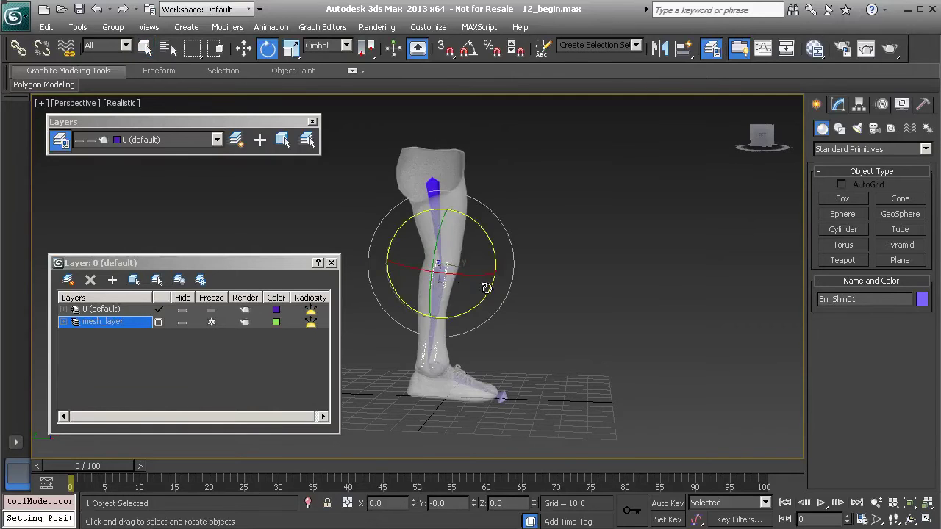
{"action": "mouse_move", "coordinate": [485, 283]}
{"action": "left_mouse_down"}
{"action": "mouse_move", "coordinate": [487, 316]}
{"action": "mouse_move", "coordinate": [485, 286]}
{"action": "left_mouse_up"}
{"action": "key", "text": "ctrl+z"}
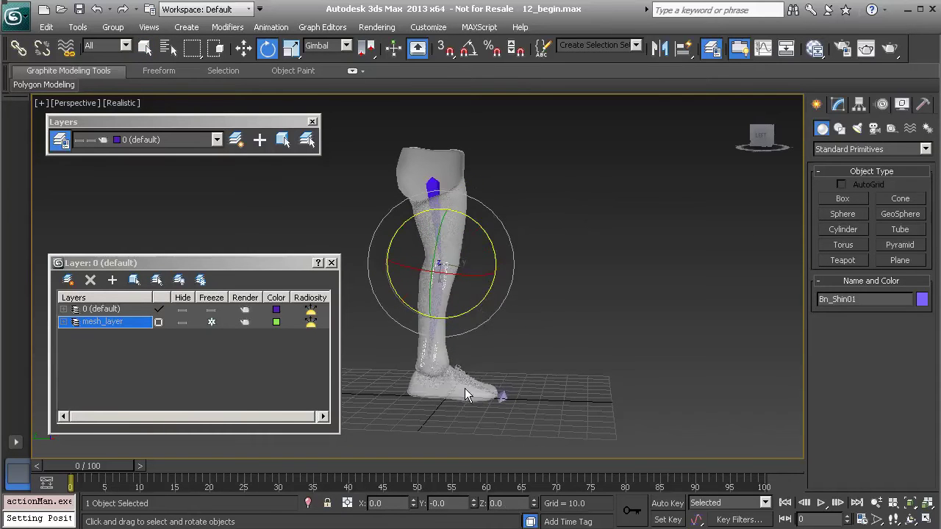
{"action": "left_click", "coordinate": [463, 386]}
{"action": "left_click_drag", "start_coordinate": [463, 383], "coordinate": [423, 380]}
{"action": "key", "text": "ctrl+z"}
{"action": "left_click", "coordinate": [435, 205]}
{"action": "mouse_move", "coordinate": [435, 205]}
{"action": "left_mouse_down"}
{"action": "mouse_move", "coordinate": [448, 221]}
{"action": "mouse_move", "coordinate": [444, 204]}
{"action": "left_mouse_up"}
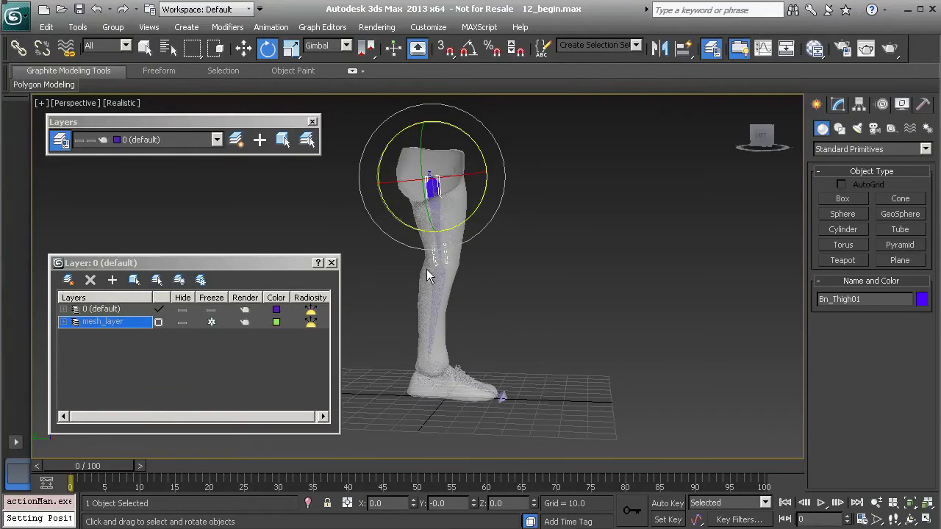
Step: Examine the thigh, shin and foot bones inside the see-through leg mesh from several angles
{"action": "middle_click_drag", "start_coordinate": [482, 293], "coordinate": [460, 303], "text": "alt"}
{"action": "scroll", "coordinate": [459, 304], "scroll_direction": "up", "scroll_amount": 1}
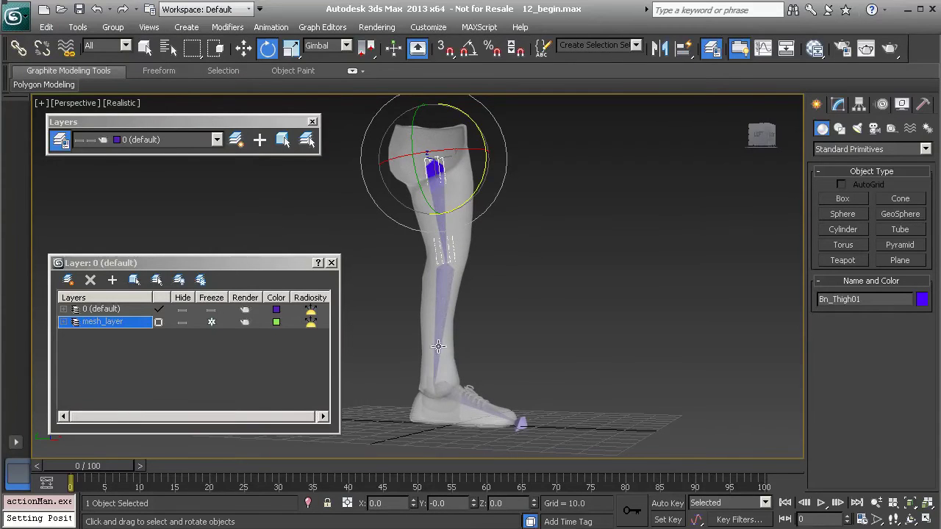
{"action": "middle_click_drag", "start_coordinate": [486, 269], "coordinate": [505, 307], "text": "alt"}
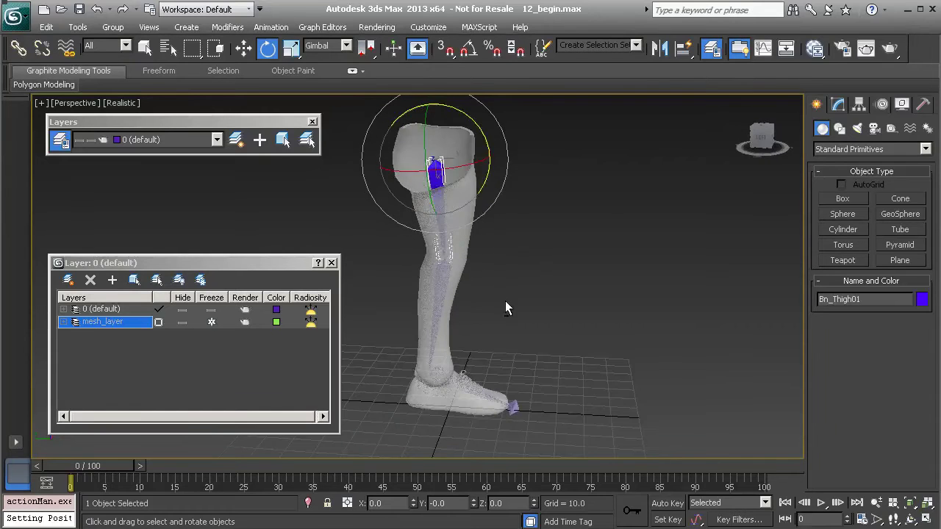
{"action": "left_click", "coordinate": [505, 258]}
{"action": "middle_click_drag", "start_coordinate": [505, 259], "coordinate": [453, 289], "text": "alt"}
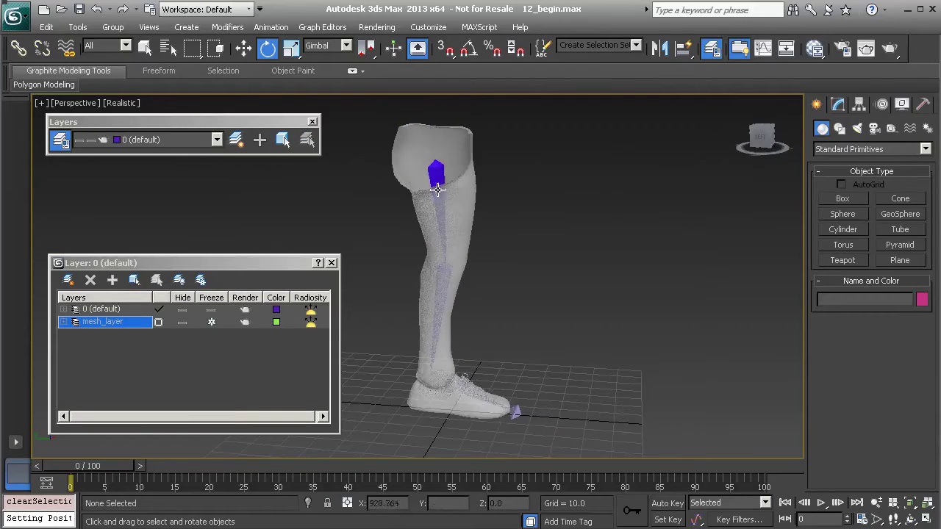
{"action": "left_click", "coordinate": [438, 190]}
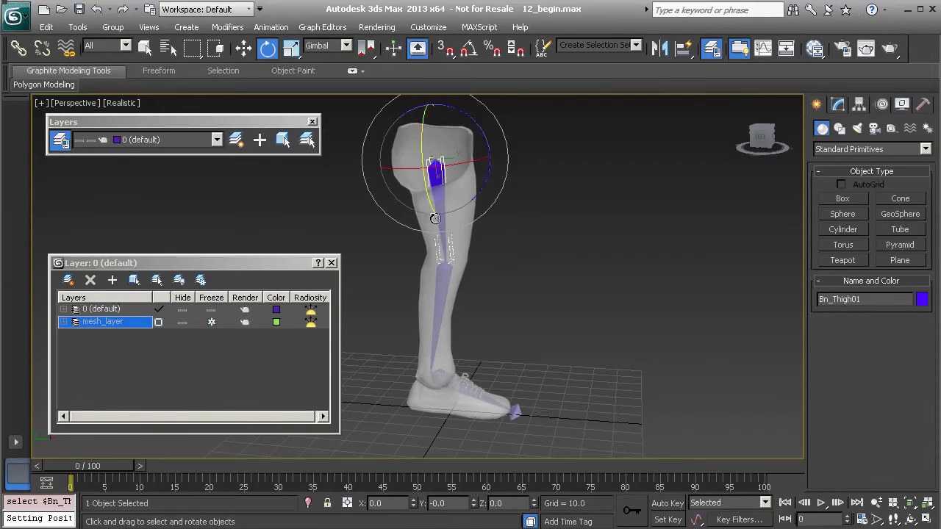
{"action": "left_click", "coordinate": [439, 307]}
{"action": "left_click", "coordinate": [478, 391]}
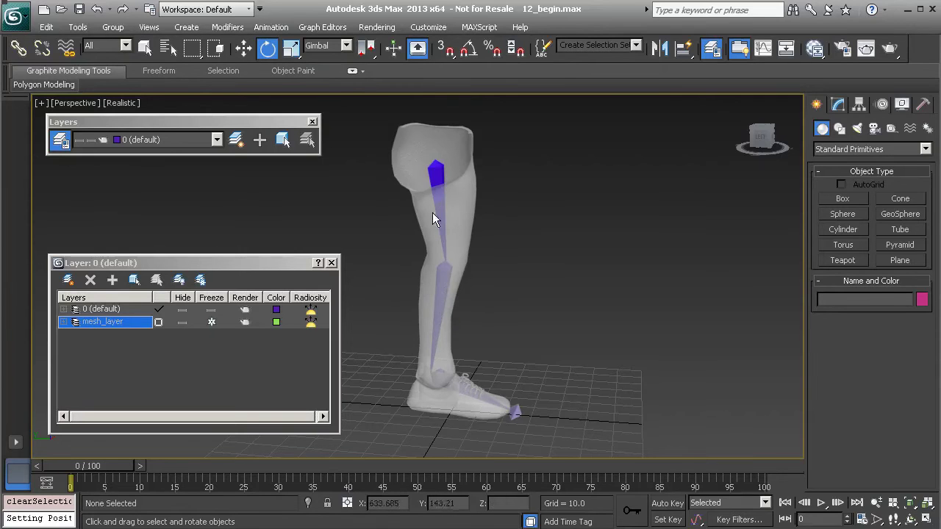
Step: Select the whole leg bone chain from the thigh down and clone it with the Copy option
{"action": "left_click", "coordinate": [426, 180]}
{"action": "double_click", "coordinate": [427, 180]}
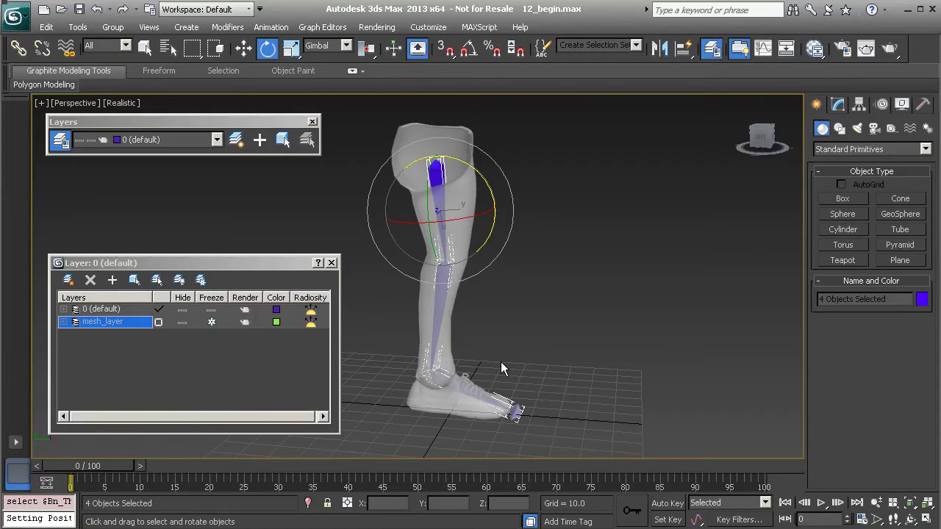
{"action": "key", "text": "ctrl+v"}
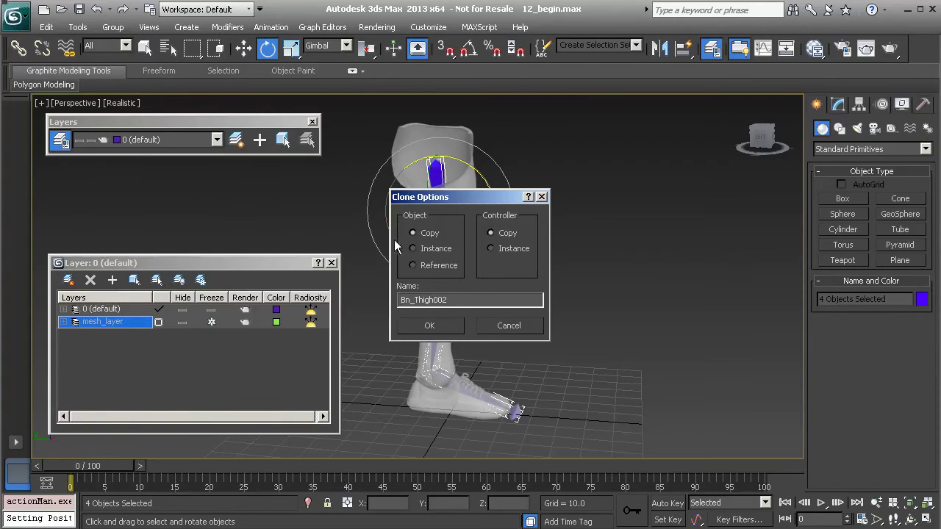
{"action": "left_click_drag", "start_coordinate": [465, 198], "coordinate": [574, 205]}
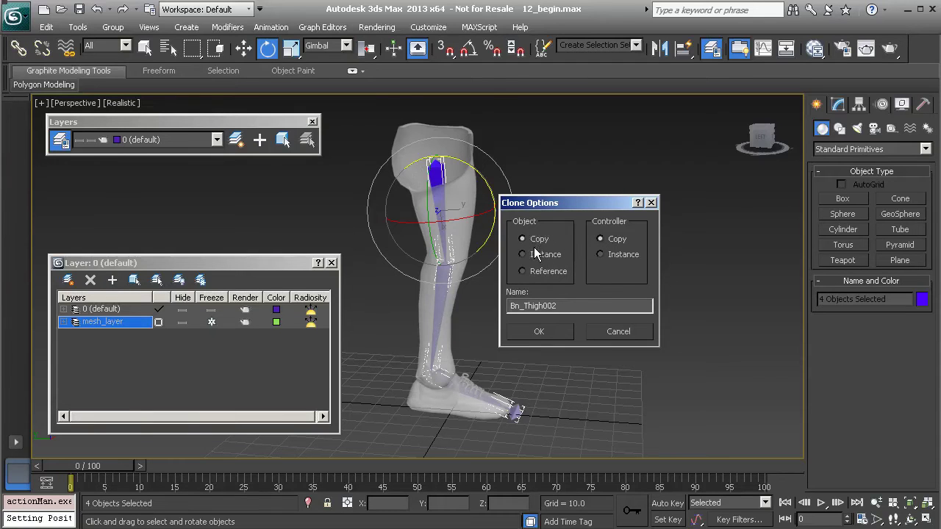
{"action": "left_click", "coordinate": [543, 333]}
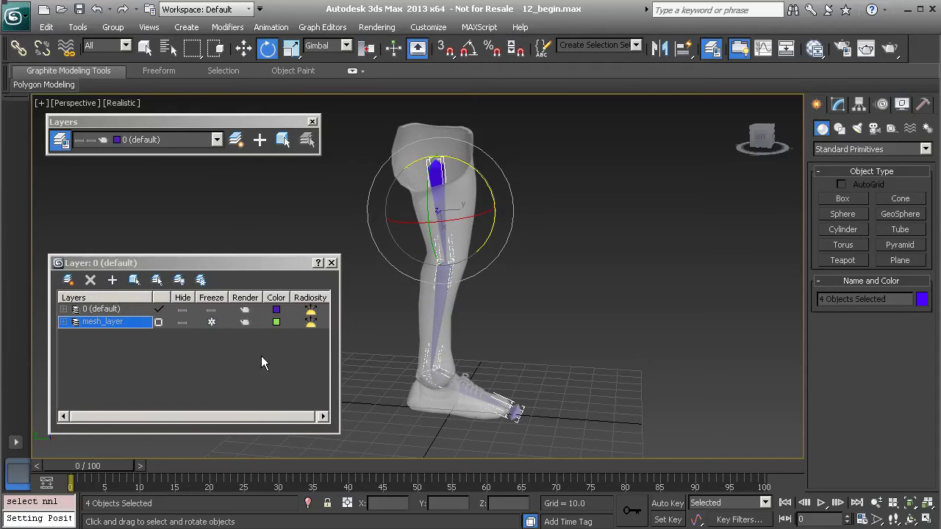
Step: Open the MAXScript Listener window and clear its output text
{"action": "right_click", "coordinate": [37, 502]}
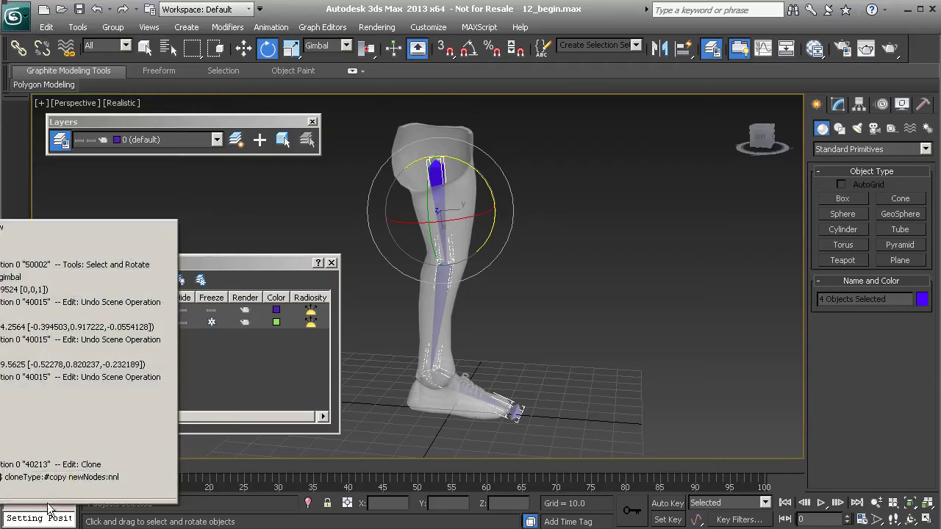
{"action": "left_click", "coordinate": [48, 228]}
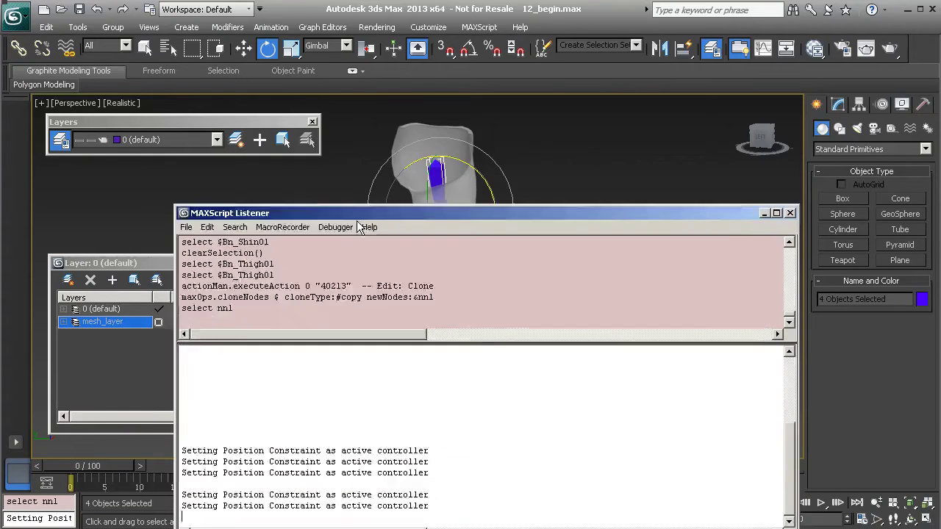
{"action": "right_click", "coordinate": [352, 204]}
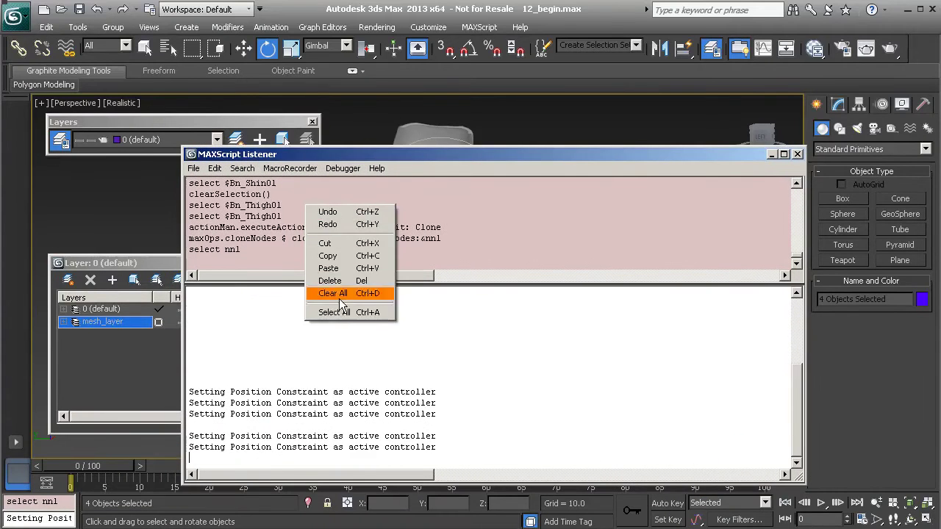
{"action": "left_click", "coordinate": [332, 294]}
{"action": "right_click", "coordinate": [318, 218]}
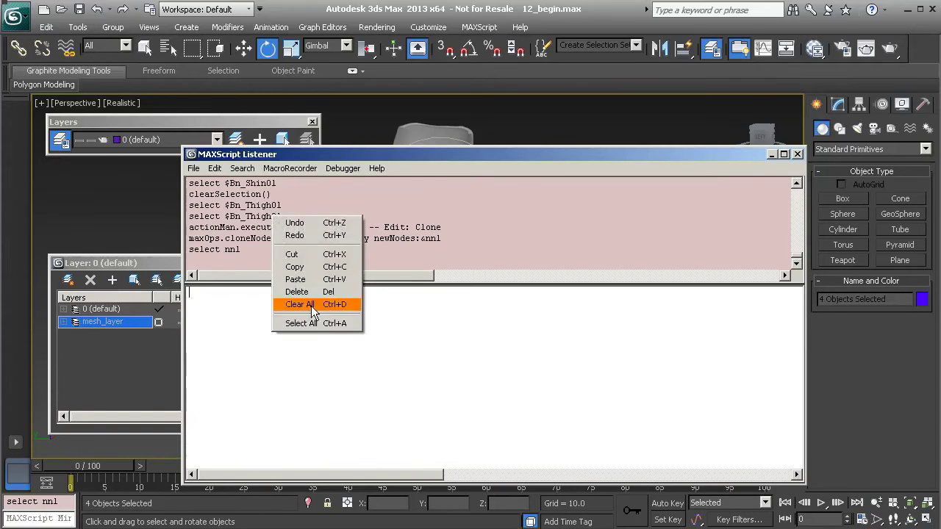
{"action": "left_click", "coordinate": [312, 304]}
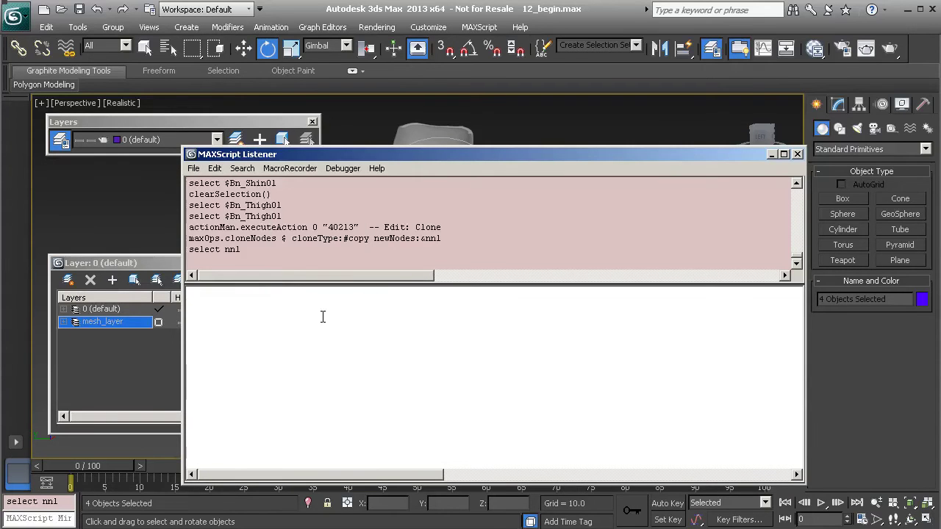
Step: Shrink the MAXScript Listener window and collapse its macro recorder pane
{"action": "left_click_drag", "start_coordinate": [425, 153], "coordinate": [354, 132]}
{"action": "left_click_drag", "start_coordinate": [736, 461], "coordinate": [582, 335]}
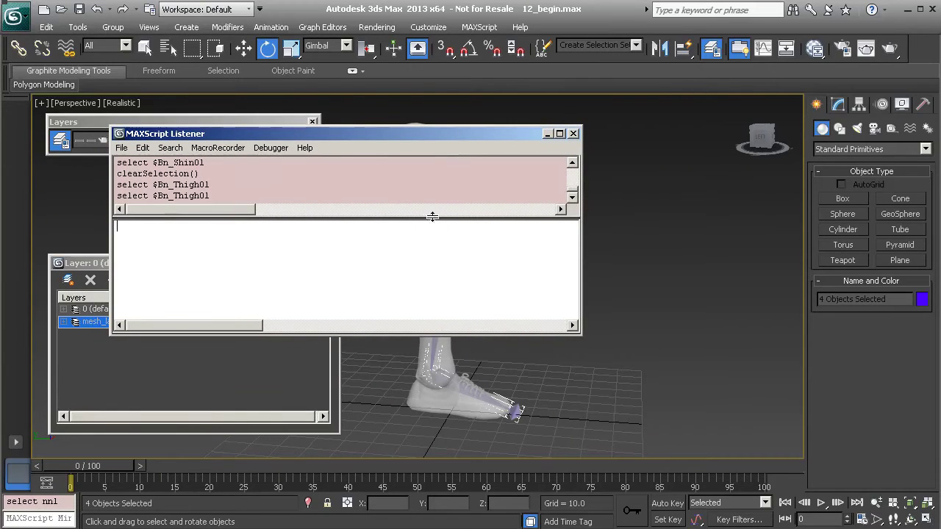
{"action": "left_click_drag", "start_coordinate": [432, 217], "coordinate": [588, 257]}
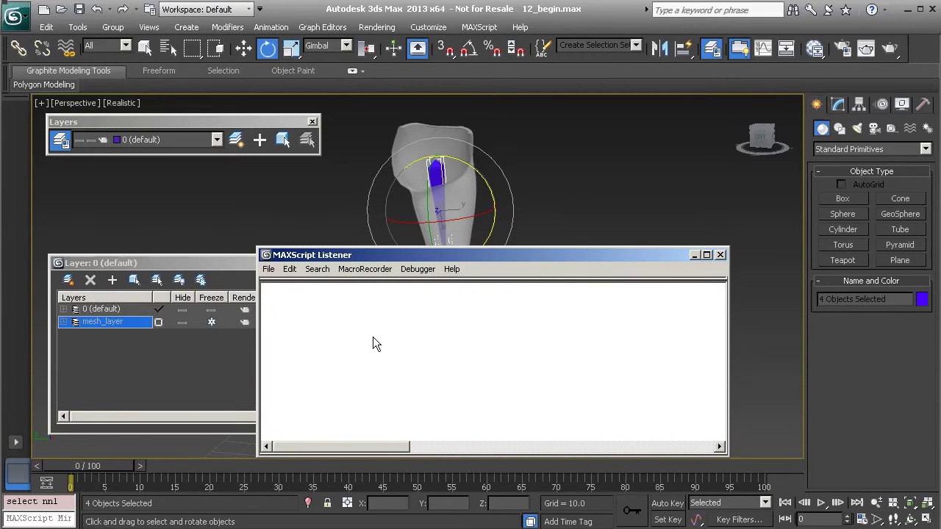
Step: Set the cloned bones' size by script with $.width = 8 and $.height = 8
{"action": "type", "text": "$.width ="}
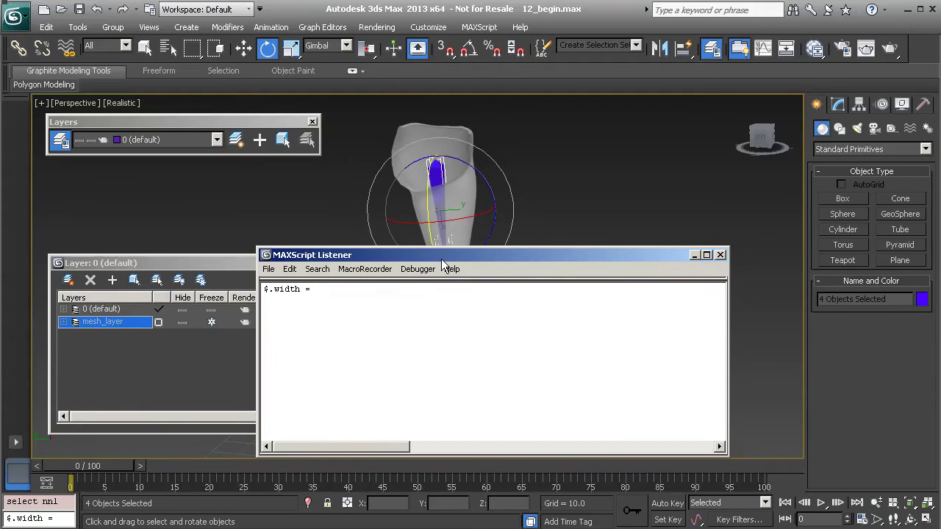
{"action": "left_click_drag", "start_coordinate": [443, 252], "coordinate": [462, 265]}
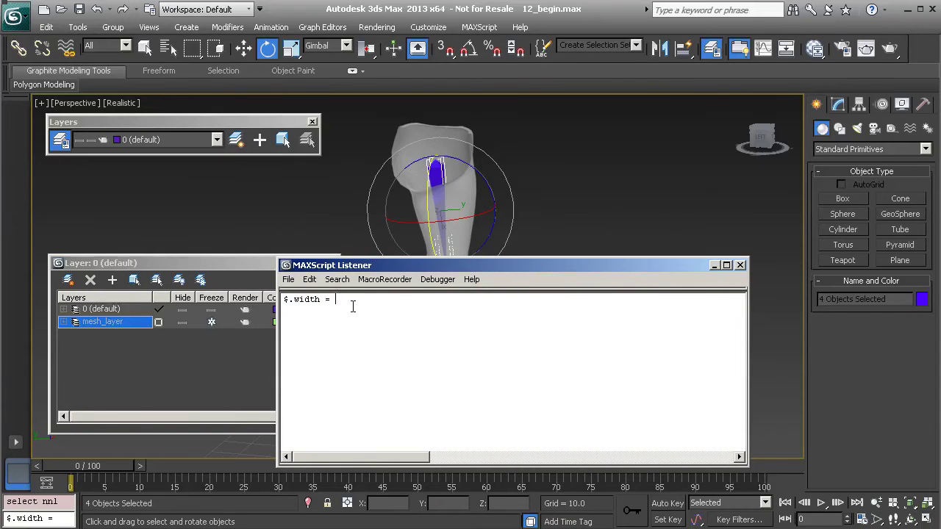
{"action": "type", "text": "8"}
{"action": "key", "text": "Return"}
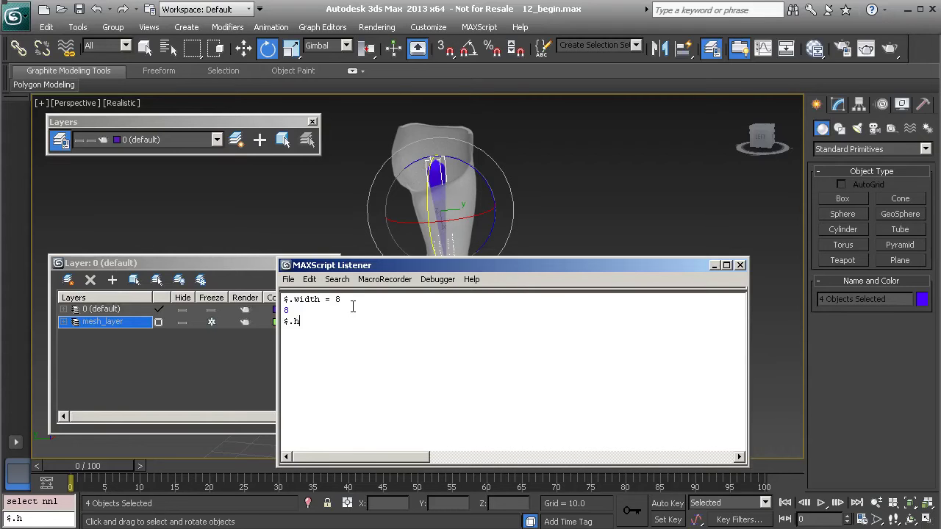
{"action": "type", "text": "$.height = 8"}
{"action": "key", "text": "Return"}
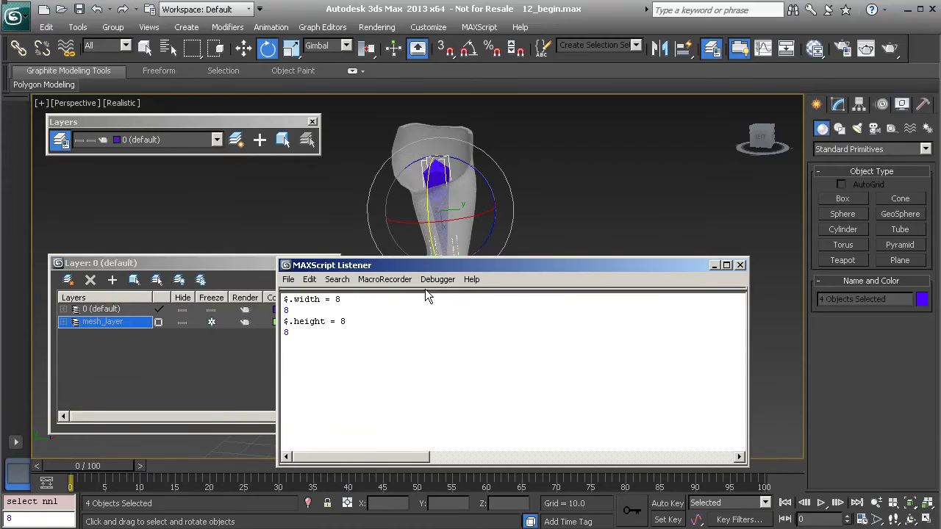
Step: Move the MAXScript Listener clear of the leg and delete the cloned nub bone Nub_Foot002 at the toe
{"action": "left_click_drag", "start_coordinate": [540, 263], "coordinate": [461, 457]}
{"action": "middle_click_drag", "start_coordinate": [490, 387], "coordinate": [496, 345]}
{"action": "scroll", "coordinate": [496, 345], "scroll_direction": "up", "scroll_amount": 4}
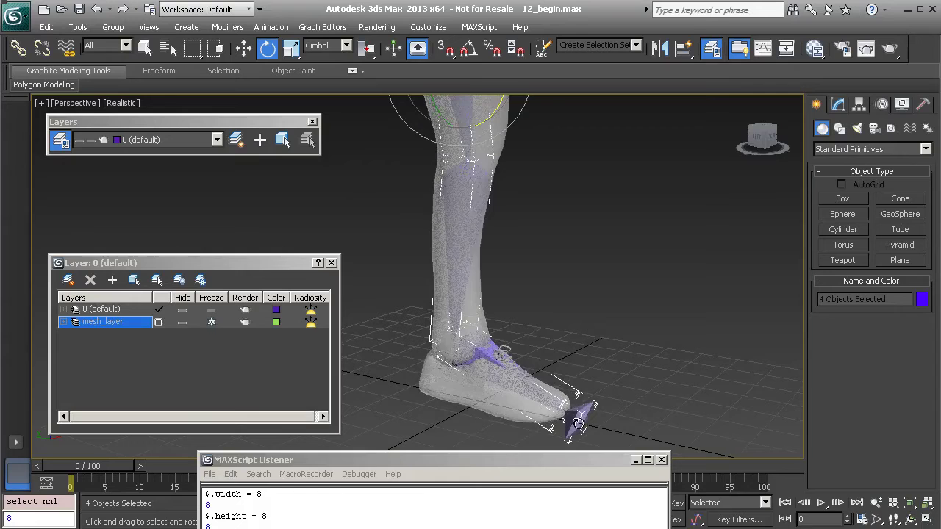
{"action": "left_click", "coordinate": [577, 407]}
{"action": "left_click", "coordinate": [578, 412]}
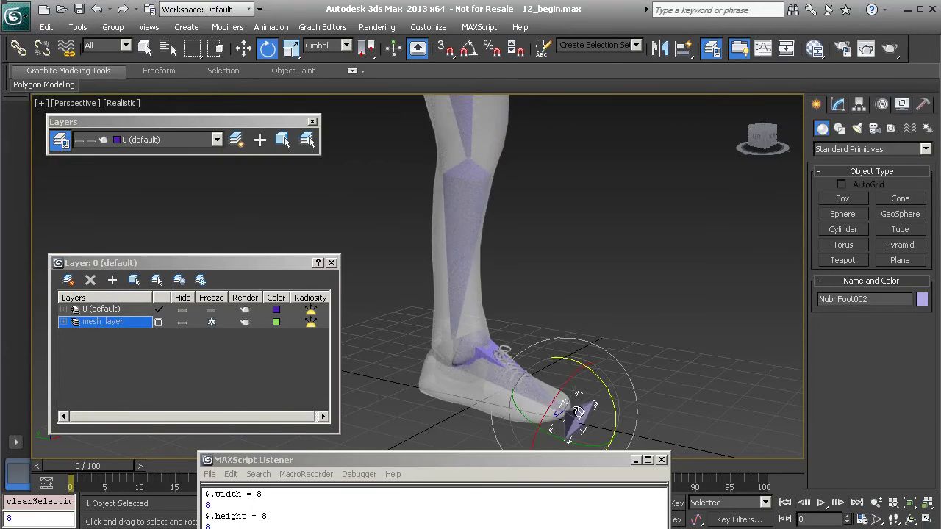
{"action": "middle_click_drag", "start_coordinate": [621, 405], "coordinate": [588, 371]}
{"action": "middle_click_drag", "start_coordinate": [558, 344], "coordinate": [547, 351], "text": "alt"}
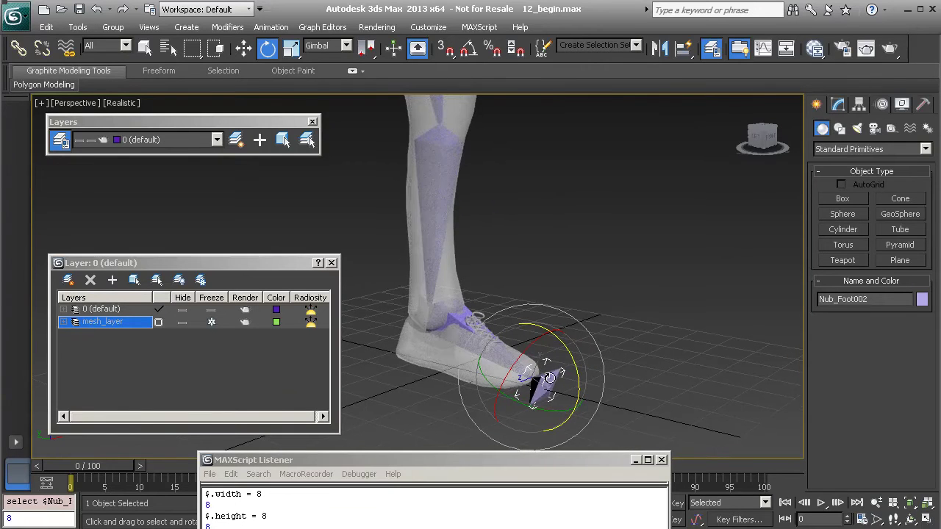
{"action": "left_click", "coordinate": [535, 367]}
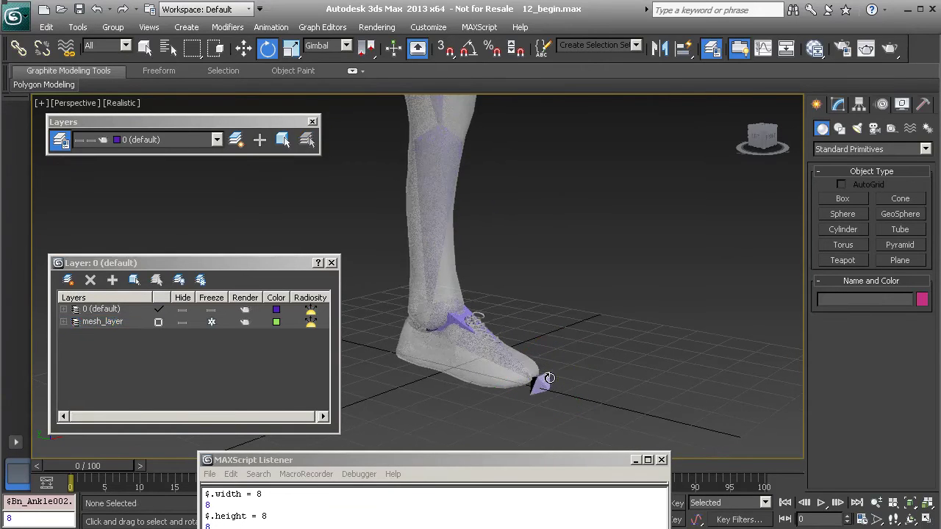
Step: Create a new end bone for Bn_Ankle002 with Bone Tools and close the tool window
{"action": "left_click", "coordinate": [456, 309]}
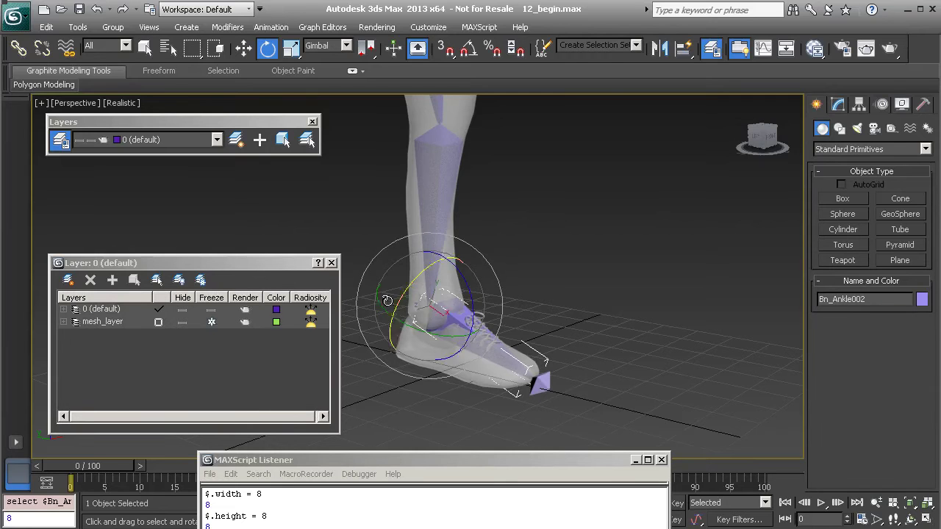
{"action": "left_click", "coordinate": [270, 27]}
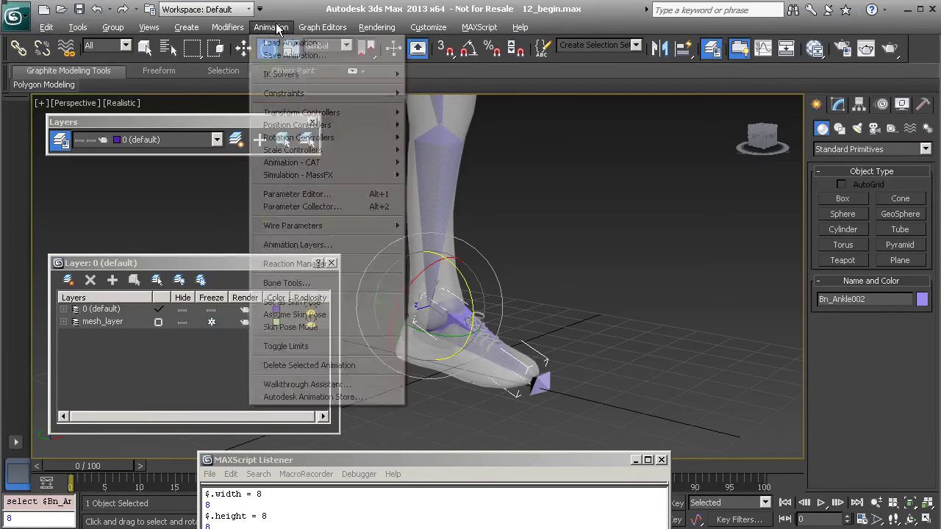
{"action": "left_click", "coordinate": [330, 283]}
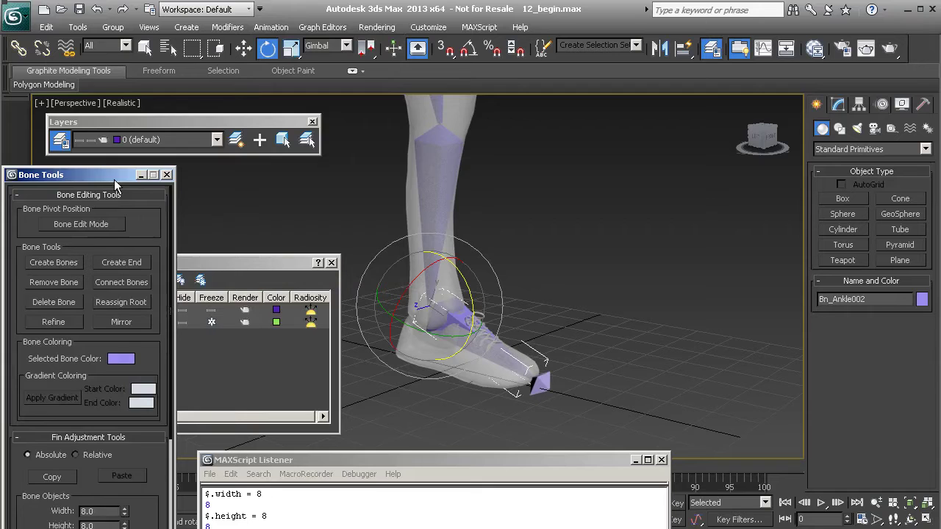
{"action": "left_click_drag", "start_coordinate": [114, 179], "coordinate": [189, 94]}
{"action": "left_click", "coordinate": [201, 178]}
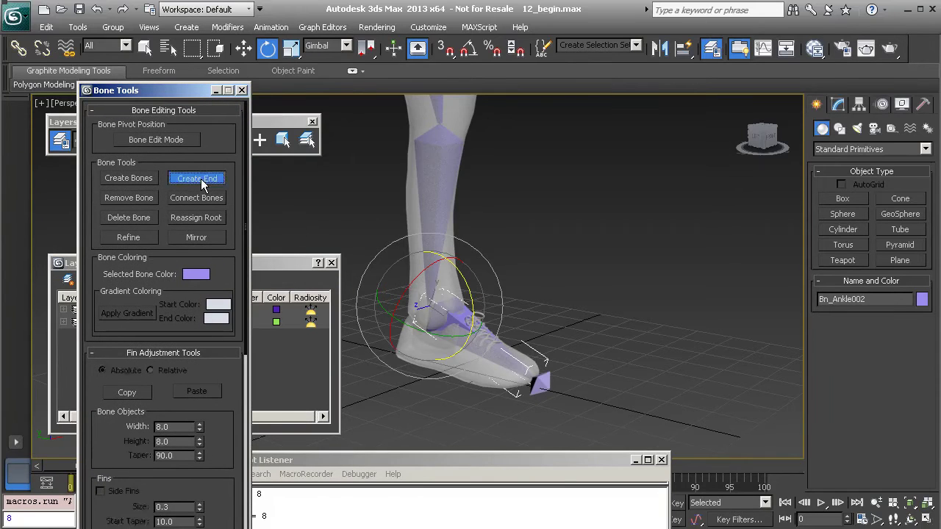
{"action": "left_click", "coordinate": [243, 90]}
Step: Select the entire cloned bone chain from Bn_Thigh002 down to its new end bone
{"action": "middle_click_drag", "start_coordinate": [464, 217], "coordinate": [450, 278]}
{"action": "scroll", "coordinate": [466, 275], "scroll_direction": "down", "scroll_amount": 2}
{"action": "left_click", "coordinate": [421, 137]}
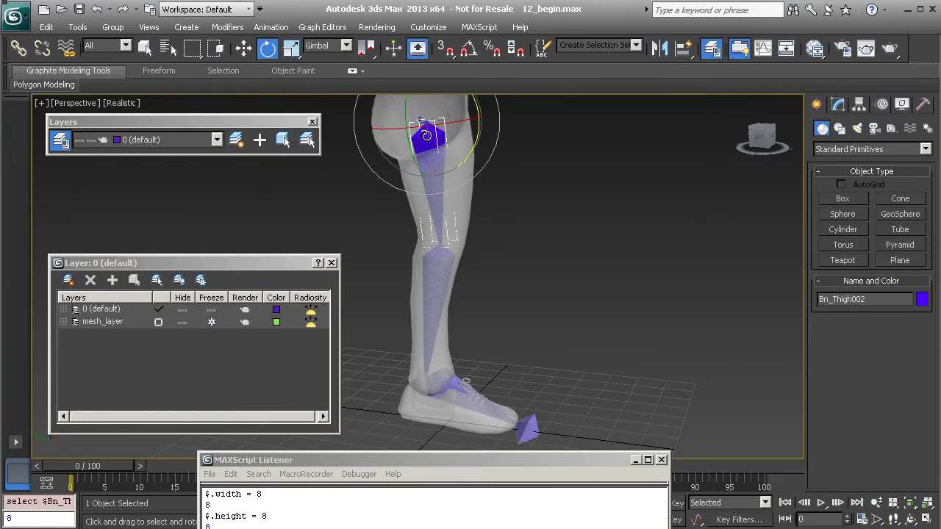
{"action": "double_click", "coordinate": [425, 136]}
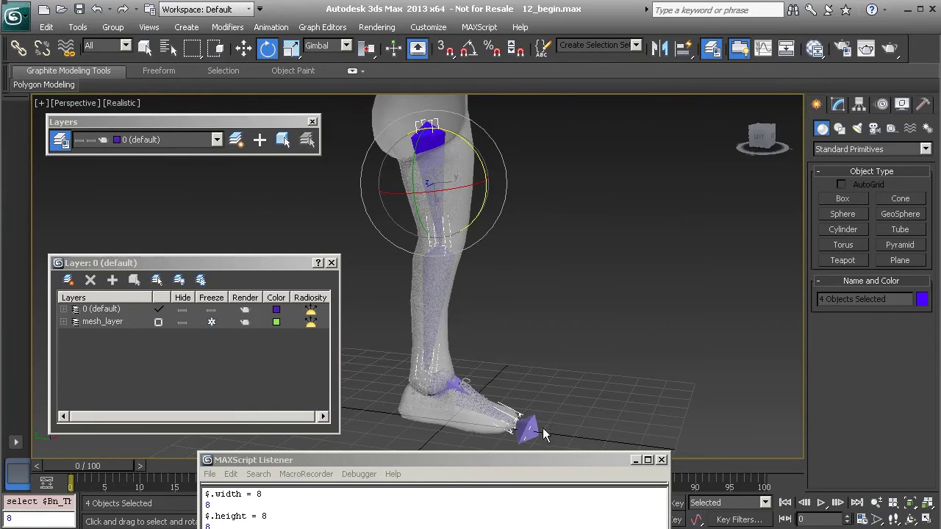
{"action": "middle_click_drag", "start_coordinate": [539, 420], "coordinate": [476, 285], "text": "alt"}
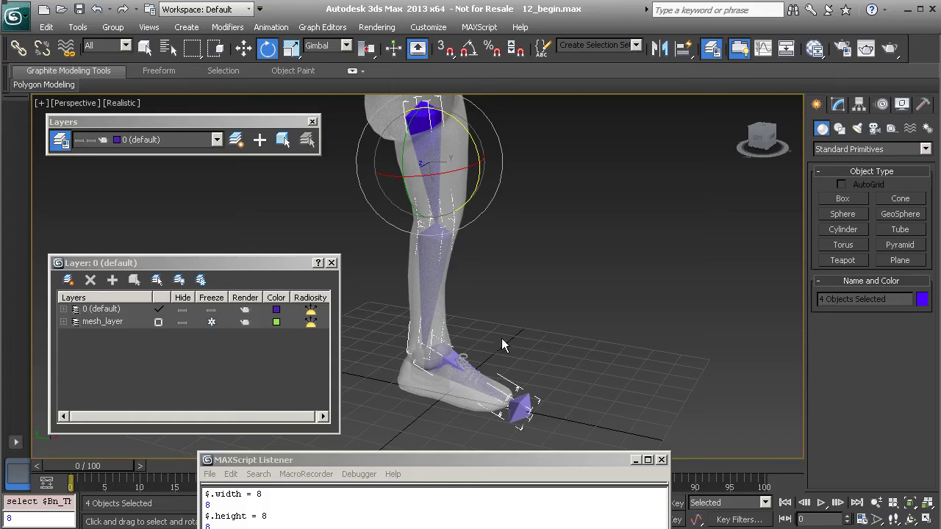
Step: Create a layer named jDrv_leg_layer containing the selected bones, and make 0 (default) the current layer again
{"action": "left_click", "coordinate": [68, 284]}
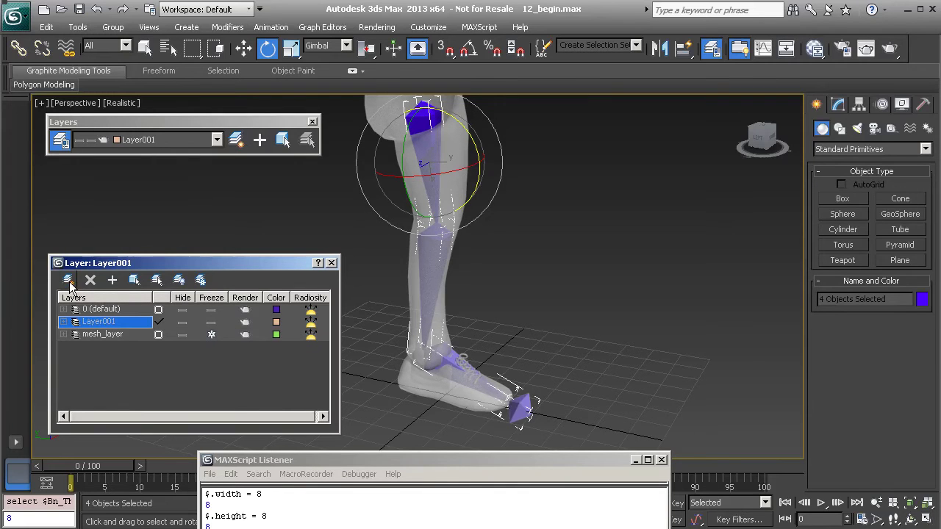
{"action": "left_click", "coordinate": [110, 322]}
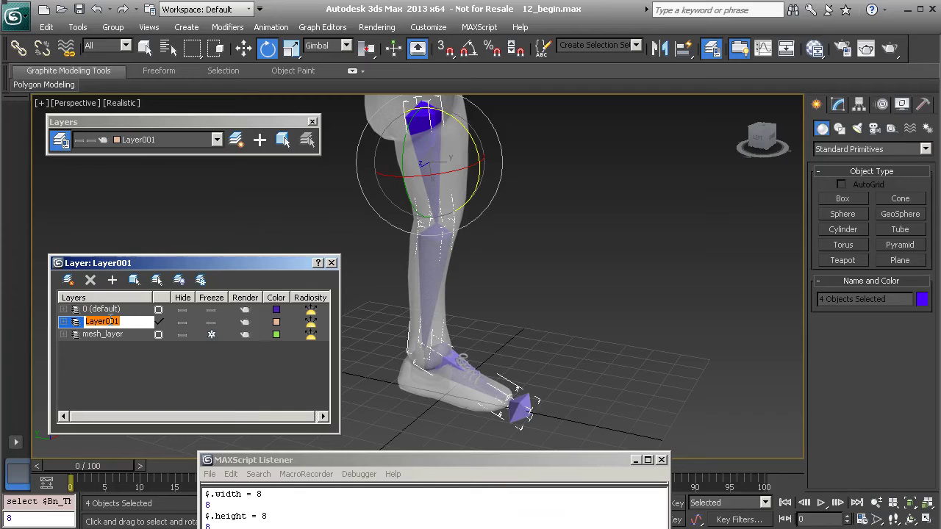
{"action": "type", "text": "jDrv_"}
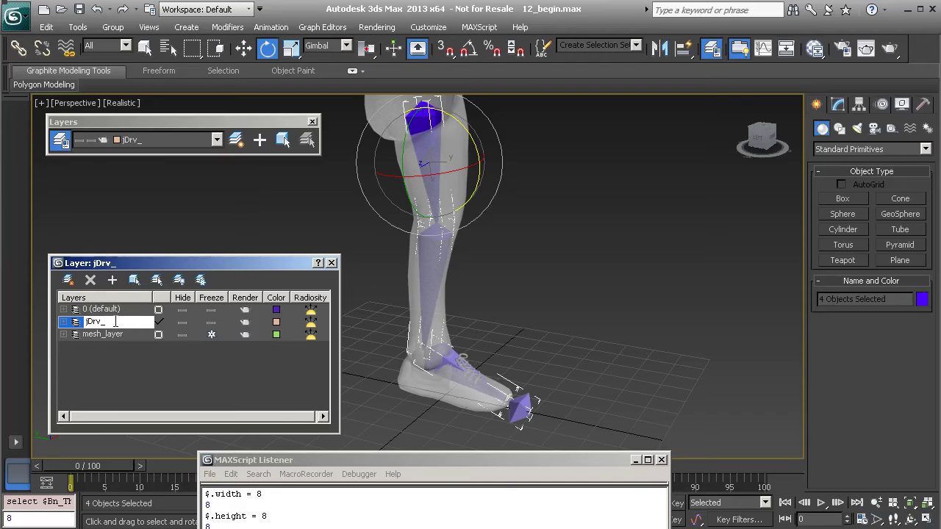
{"action": "type", "text": "leg_layer"}
{"action": "key", "text": "Return"}
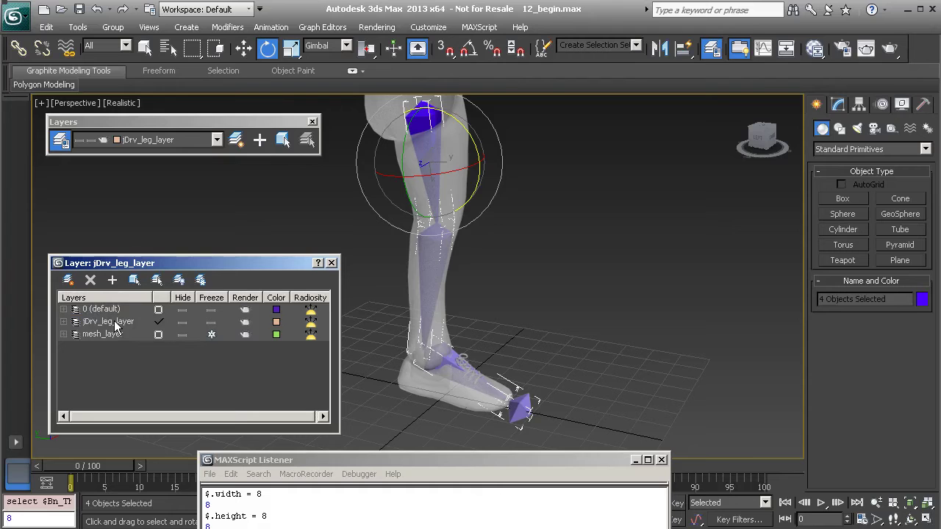
{"action": "left_click", "coordinate": [158, 309]}
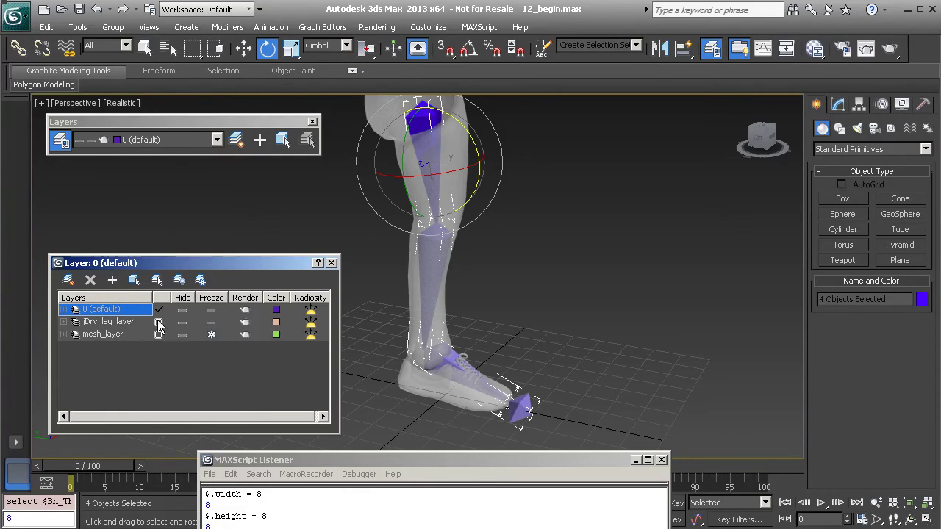
Step: Toggle the visibility of jDrv_leg_layer to check the cloned bones, leaving the layer hidden
{"action": "left_click", "coordinate": [183, 322]}
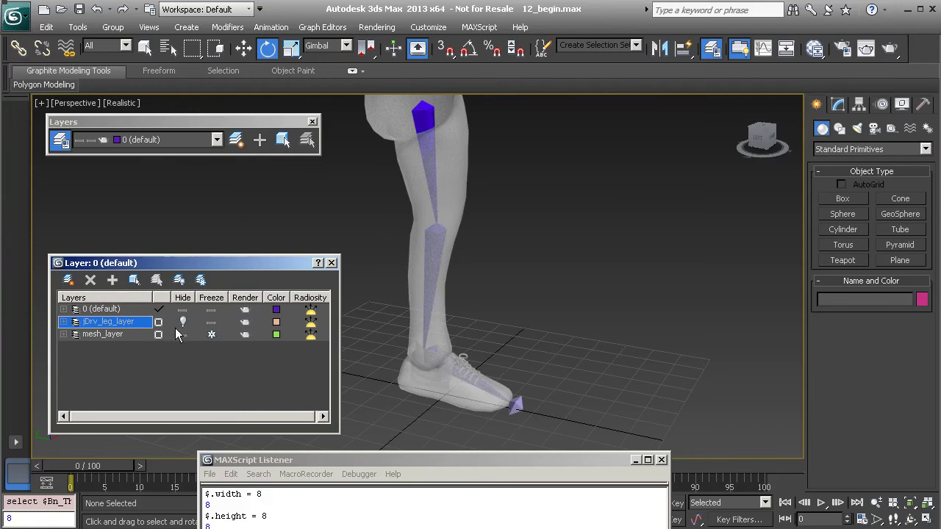
{"action": "left_click", "coordinate": [182, 322]}
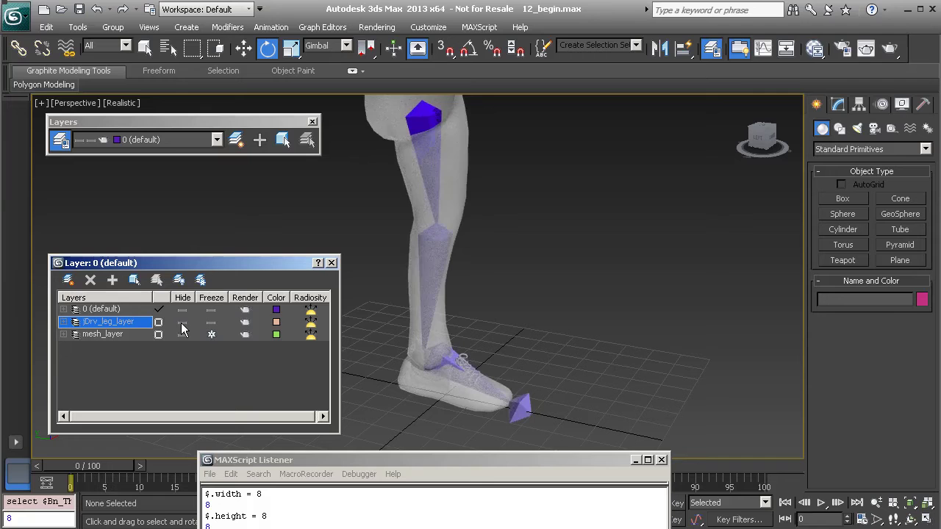
{"action": "left_click", "coordinate": [182, 322]}
{"action": "left_click", "coordinate": [182, 322]}
{"action": "middle_click_drag", "start_coordinate": [480, 198], "coordinate": [494, 252]}
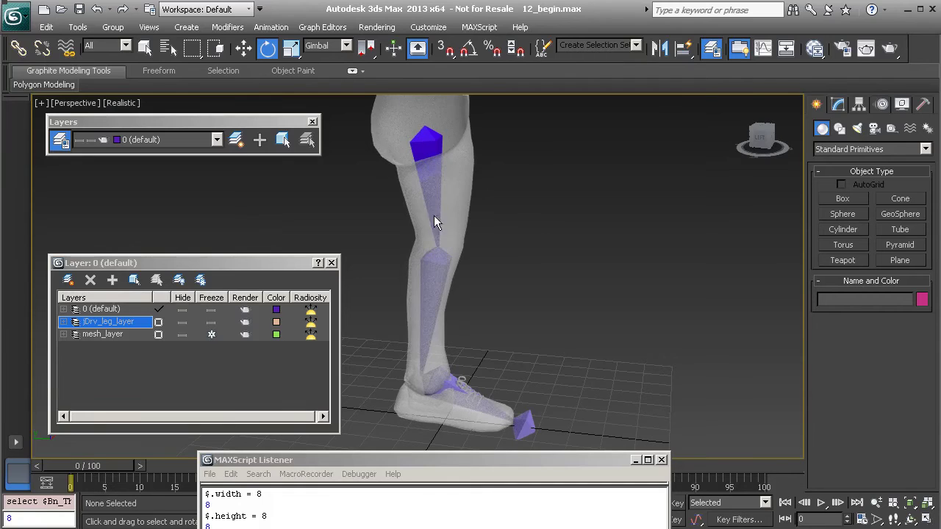
{"action": "left_click", "coordinate": [182, 322]}
Step: Unlink Bn_Shin01 from its parent thigh bone in the original chain
{"action": "left_click", "coordinate": [424, 144]}
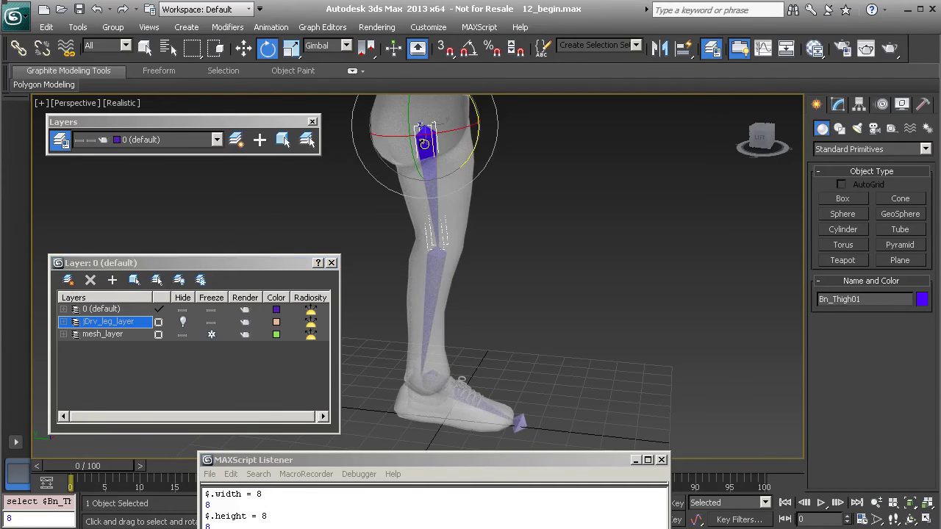
{"action": "left_click", "coordinate": [437, 285]}
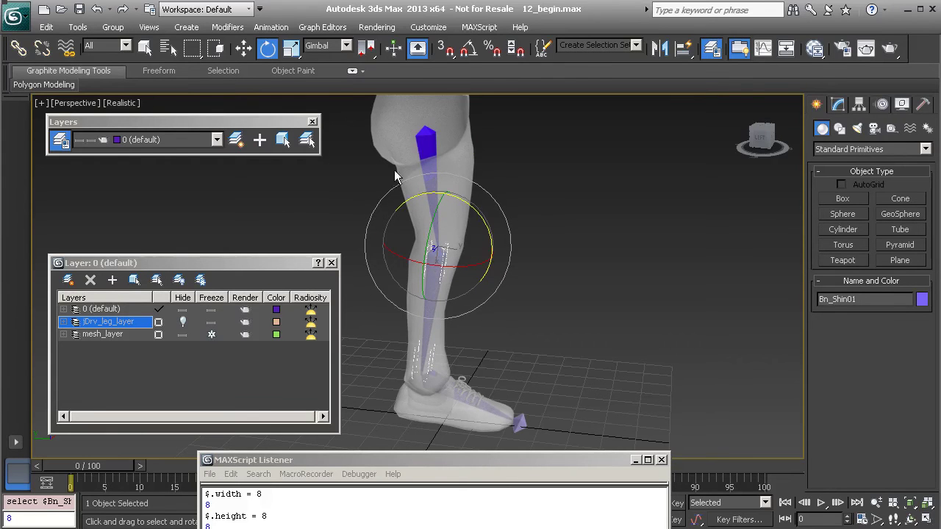
{"action": "left_click", "coordinate": [43, 51]}
{"action": "middle_click_drag", "start_coordinate": [322, 178], "coordinate": [460, 214], "text": "alt"}
{"action": "left_click_drag", "start_coordinate": [448, 223], "coordinate": [435, 214]}
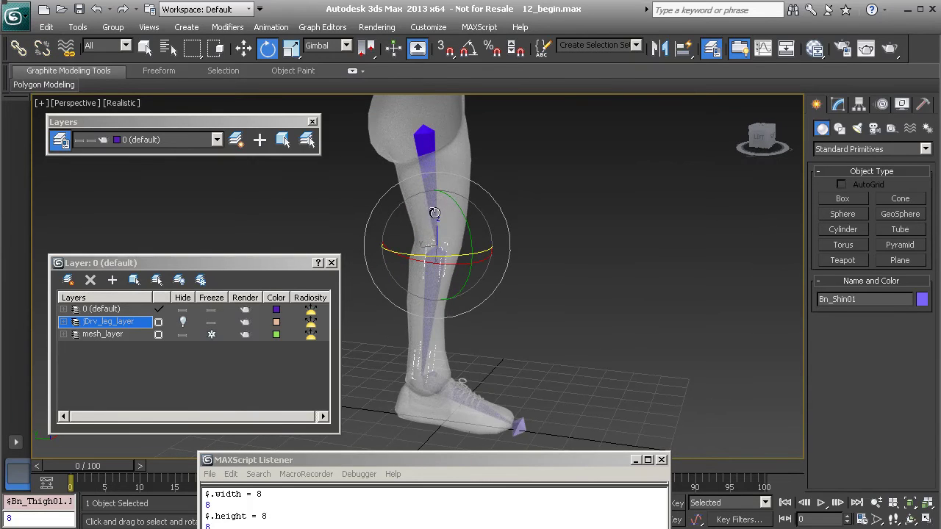
Step: Create an end bone for Bn_Thigh01 with Bone Tools and close the MAXScript Listener
{"action": "left_click", "coordinate": [434, 214]}
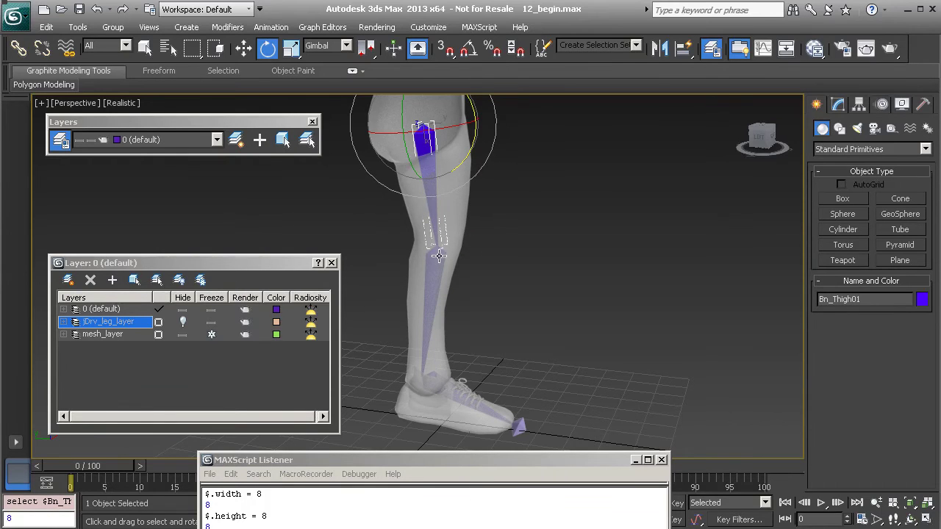
{"action": "middle_click_drag", "start_coordinate": [514, 285], "coordinate": [519, 287], "text": "alt"}
{"action": "scroll", "coordinate": [520, 288], "scroll_direction": "up", "scroll_amount": 2}
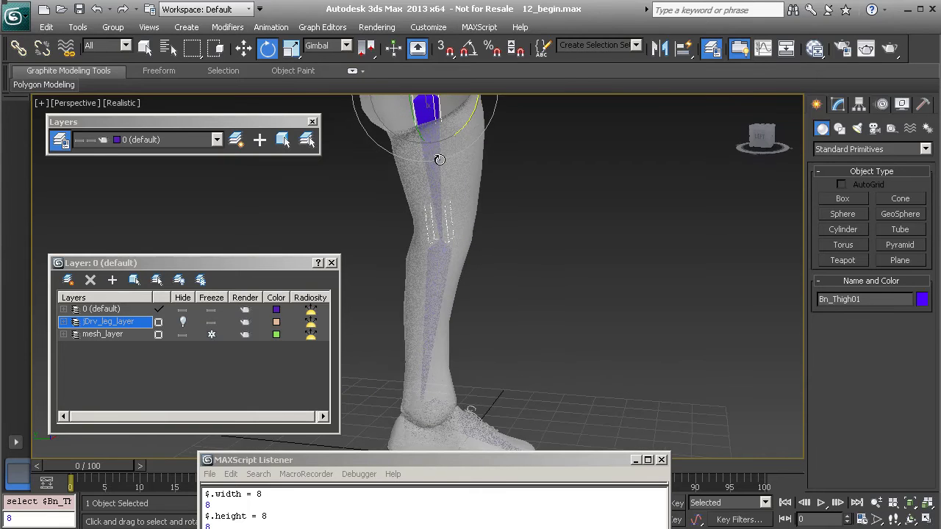
{"action": "left_click", "coordinate": [270, 26]}
{"action": "left_click", "coordinate": [324, 286]}
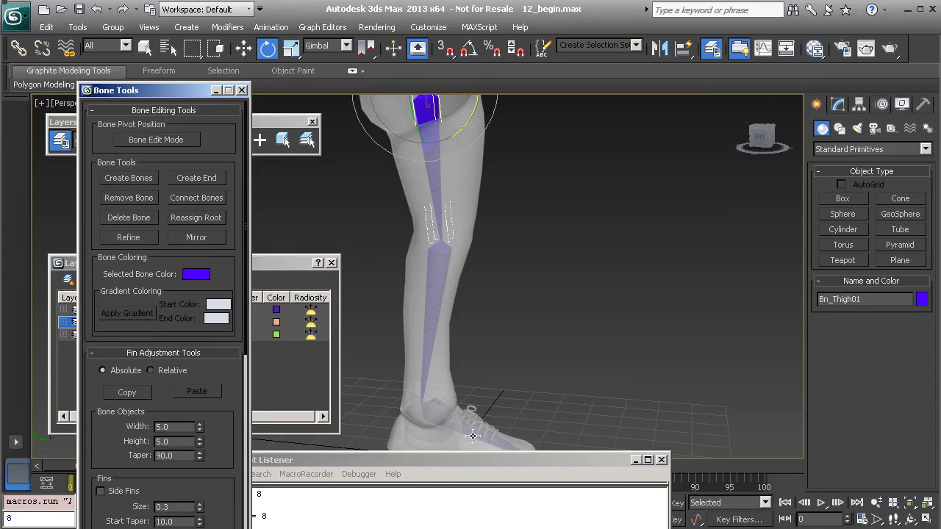
{"action": "left_click_drag", "start_coordinate": [465, 456], "coordinate": [682, 260]}
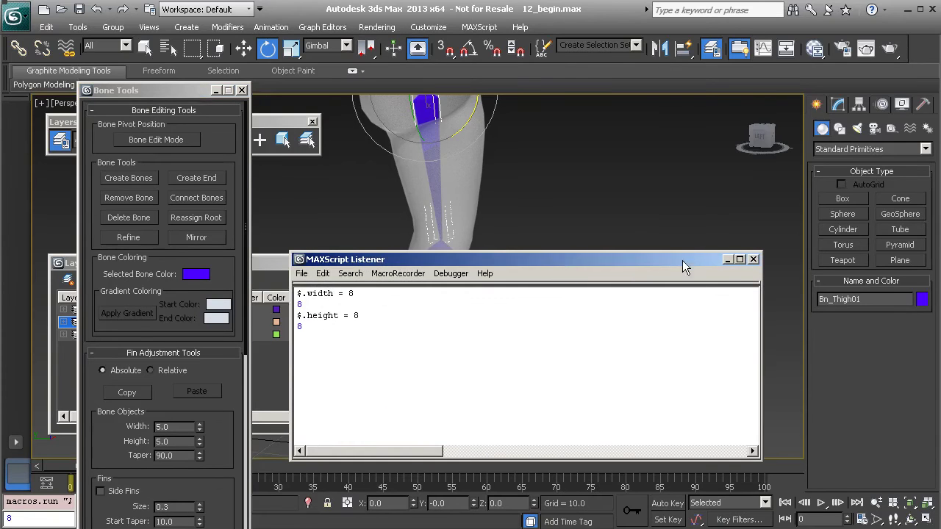
{"action": "left_click", "coordinate": [752, 260]}
{"action": "left_click_drag", "start_coordinate": [129, 93], "coordinate": [640, 96]}
{"action": "left_click", "coordinate": [704, 182]}
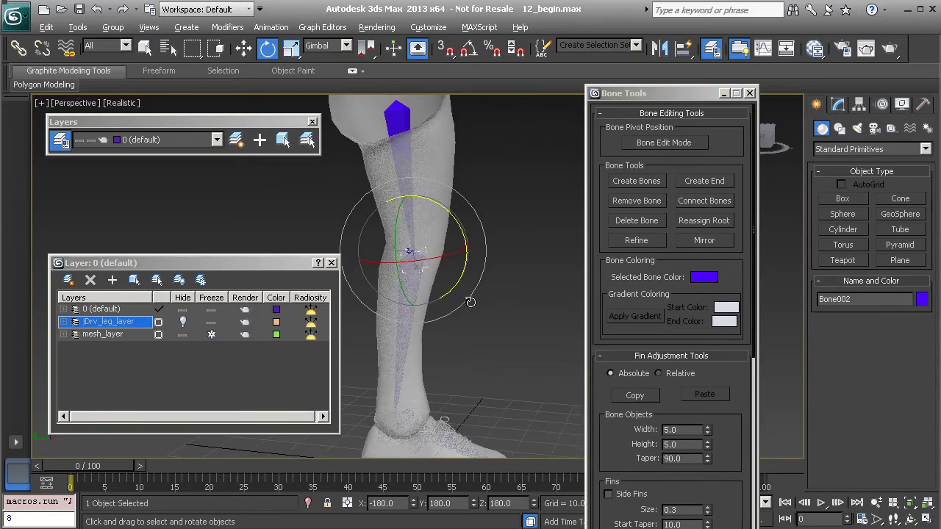
Step: Apply an HI Solver IK chain from Bn_Thigh01 to its new end bone Bone002 at the knee
{"action": "middle_click_drag", "start_coordinate": [470, 303], "coordinate": [428, 294], "text": "alt"}
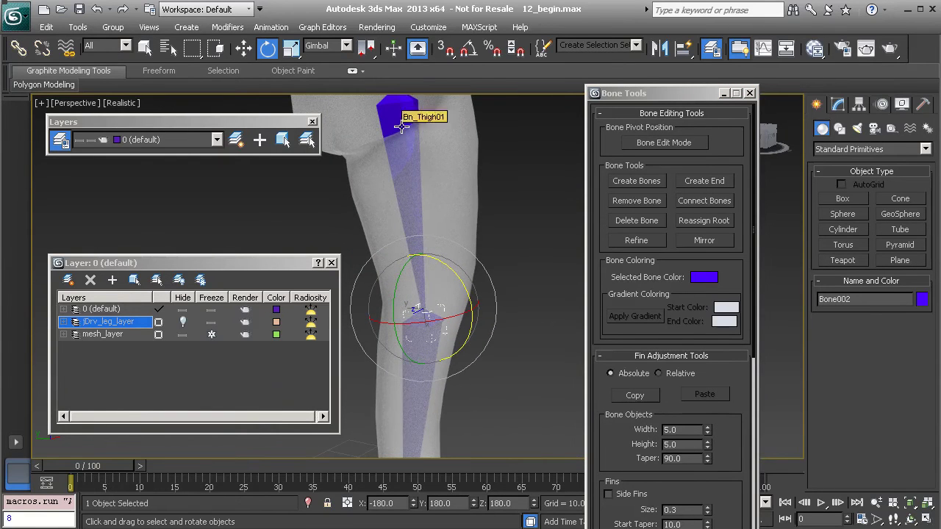
{"action": "middle_click_drag", "start_coordinate": [440, 368], "coordinate": [401, 246]}
{"action": "scroll", "coordinate": [394, 252], "scroll_direction": "down", "scroll_amount": 2}
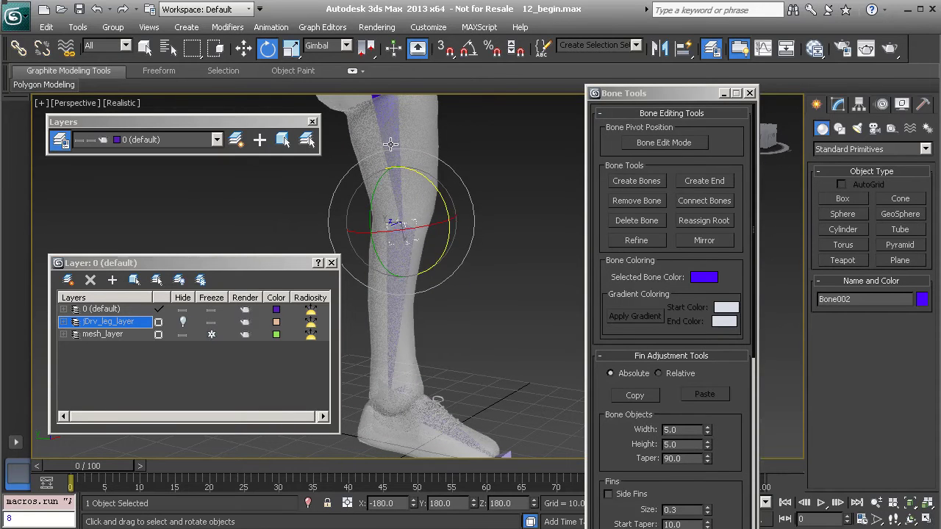
{"action": "middle_click_drag", "start_coordinate": [408, 287], "coordinate": [382, 291], "text": "alt"}
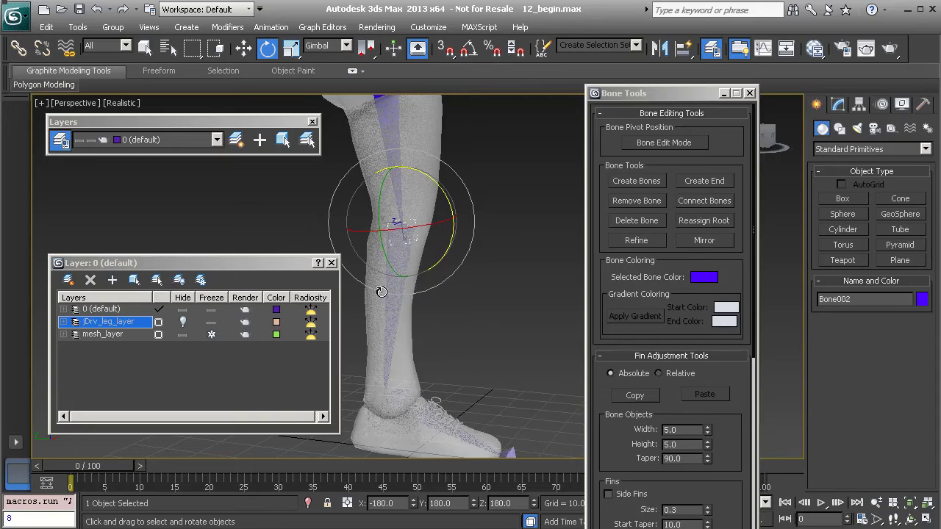
{"action": "middle_click_drag", "start_coordinate": [417, 266], "coordinate": [431, 326]}
{"action": "left_click", "coordinate": [403, 155]}
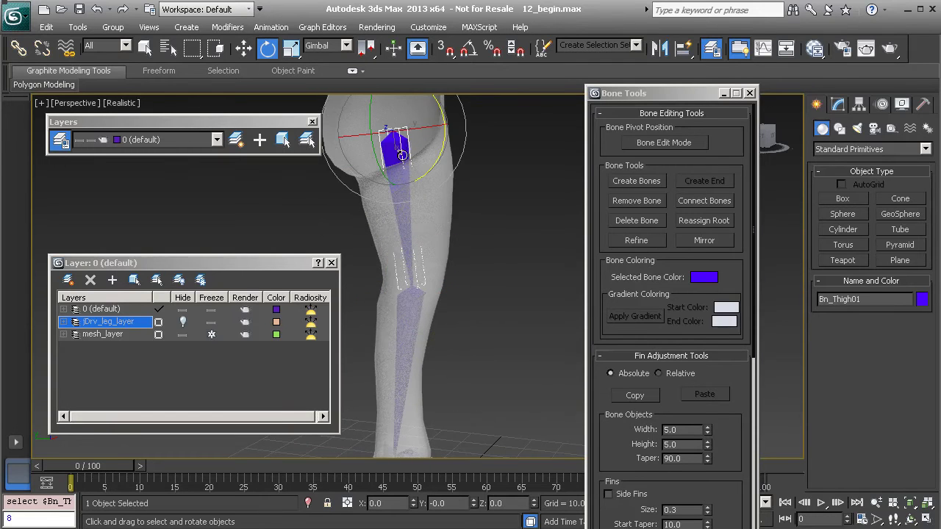
{"action": "left_click", "coordinate": [335, 29]}
{"action": "mouse_move", "coordinate": [272, 29]}
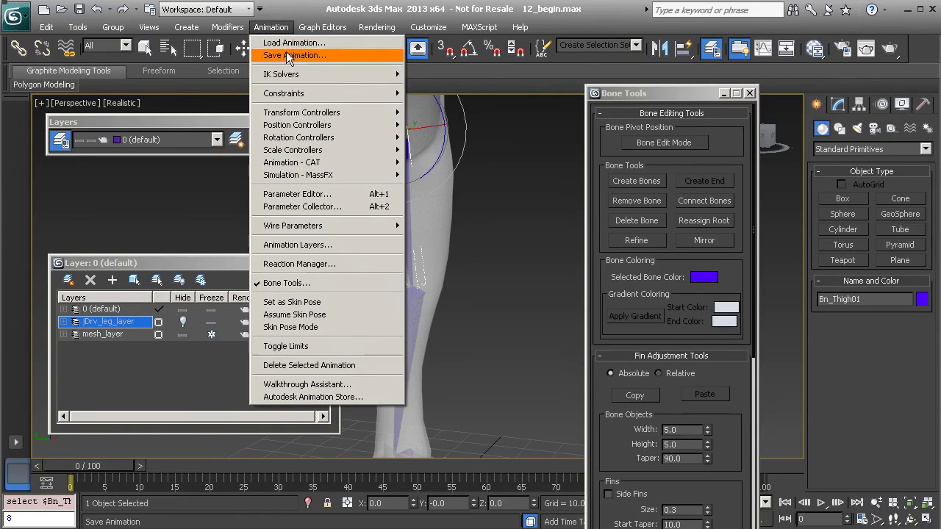
{"action": "mouse_move", "coordinate": [336, 74]}
{"action": "left_click", "coordinate": [438, 76]}
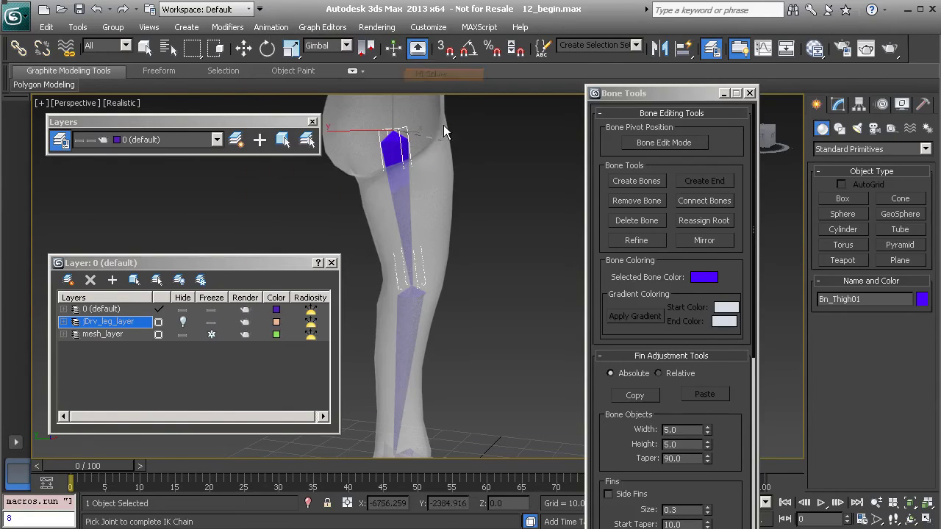
{"action": "left_click", "coordinate": [428, 290]}
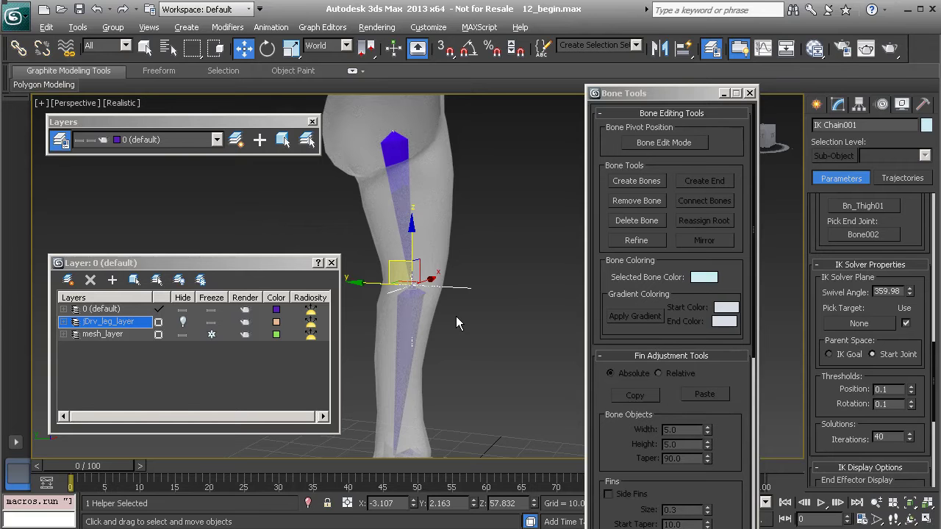
{"action": "middle_click_drag", "start_coordinate": [455, 317], "coordinate": [422, 294]}
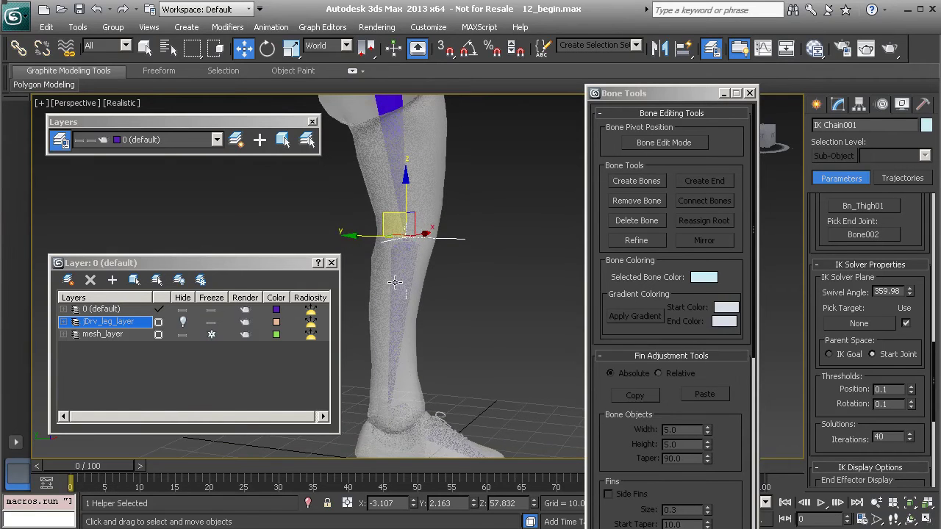
Step: Apply an HI Solver IK chain from Bn_Shin01 to Bn_Ankle01
{"action": "scroll", "coordinate": [390, 269], "scroll_direction": "up", "scroll_amount": 2}
{"action": "left_click", "coordinate": [385, 253]}
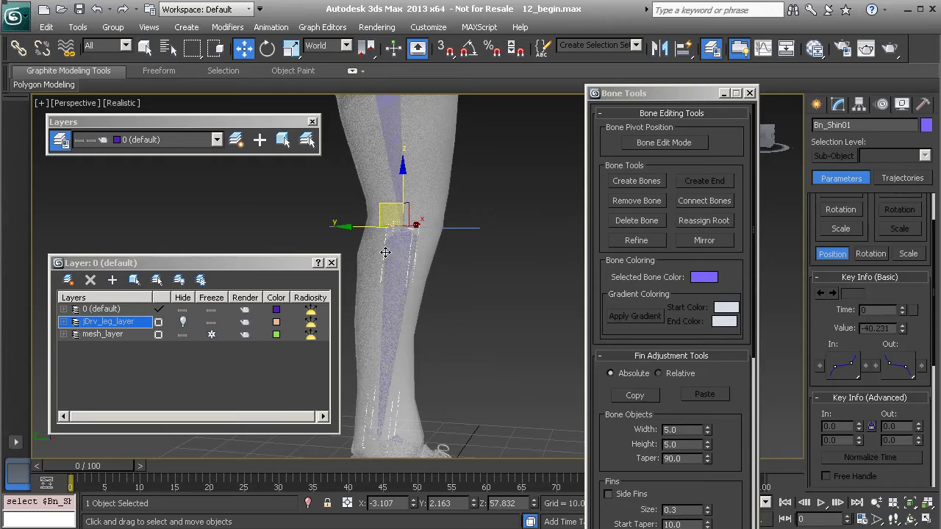
{"action": "left_click", "coordinate": [271, 28]}
{"action": "mouse_move", "coordinate": [340, 77]}
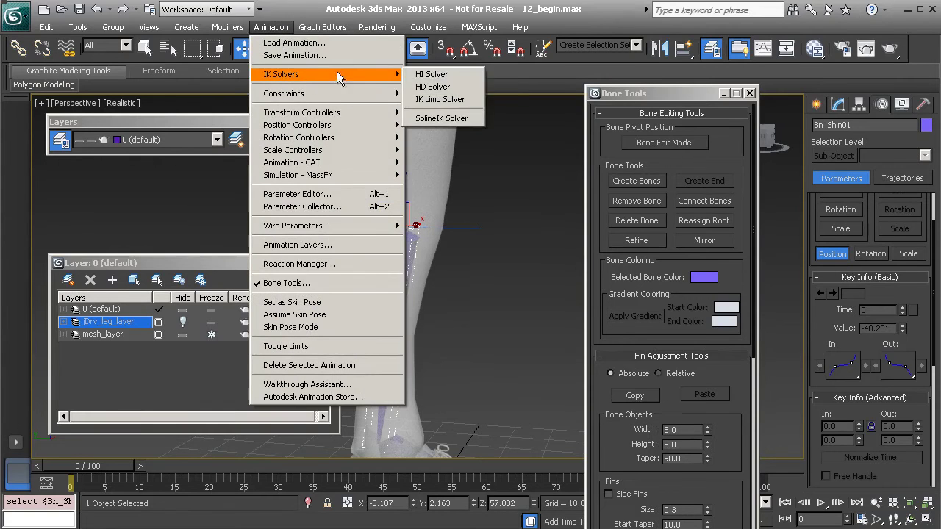
{"action": "left_click", "coordinate": [428, 75]}
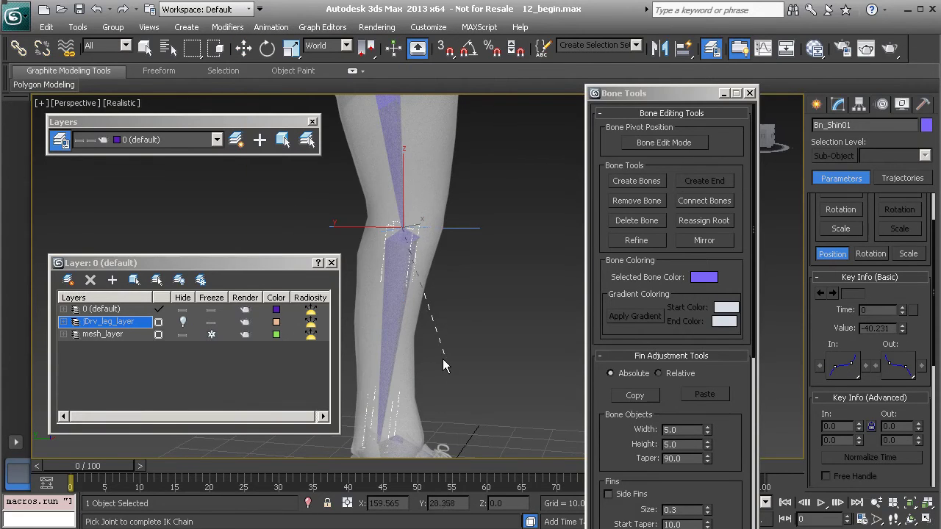
{"action": "scroll", "coordinate": [455, 356], "scroll_direction": "up", "scroll_amount": 2}
{"action": "middle_click_drag", "start_coordinate": [454, 357], "coordinate": [448, 246]}
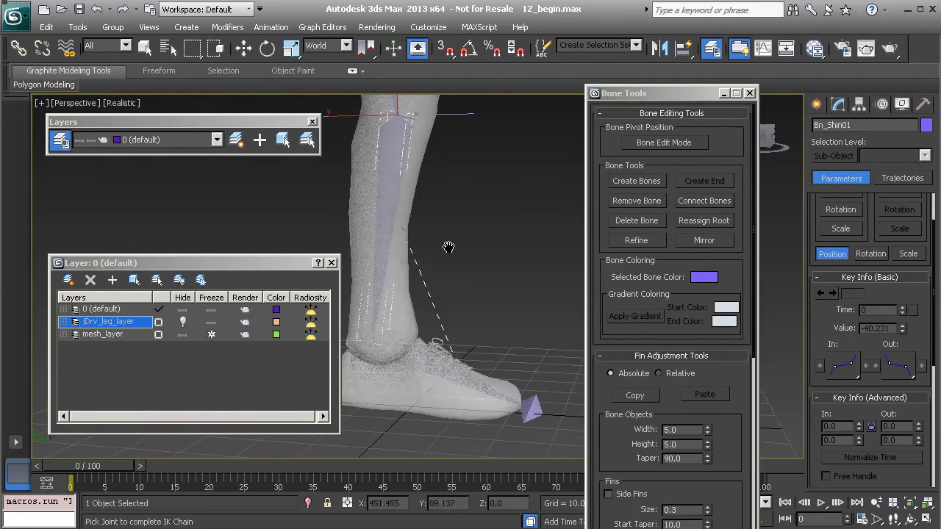
{"action": "left_click", "coordinate": [394, 341]}
Step: Try moving the knee IK chain and the ankle IK chain sideways to test how the leg bones respond
{"action": "scroll", "coordinate": [412, 353], "scroll_direction": "down", "scroll_amount": 2}
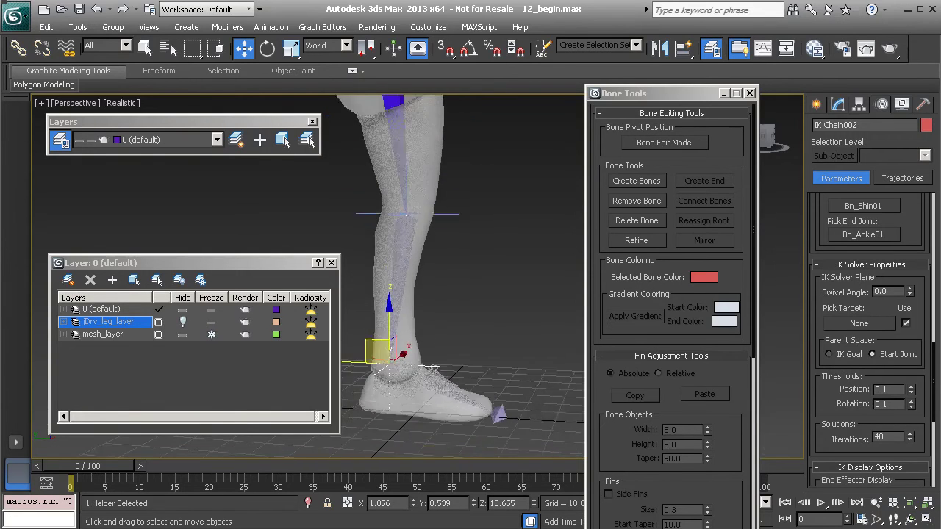
{"action": "scroll", "coordinate": [441, 364], "scroll_direction": "down", "scroll_amount": 1}
{"action": "middle_click_drag", "start_coordinate": [426, 243], "coordinate": [445, 287]}
{"action": "left_click", "coordinate": [446, 265]}
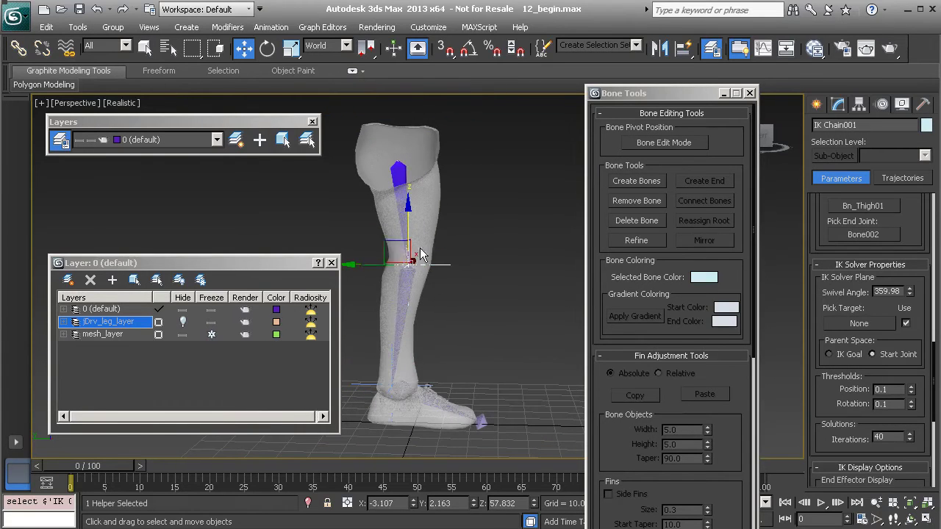
{"action": "left_click_drag", "start_coordinate": [388, 245], "coordinate": [414, 246]}
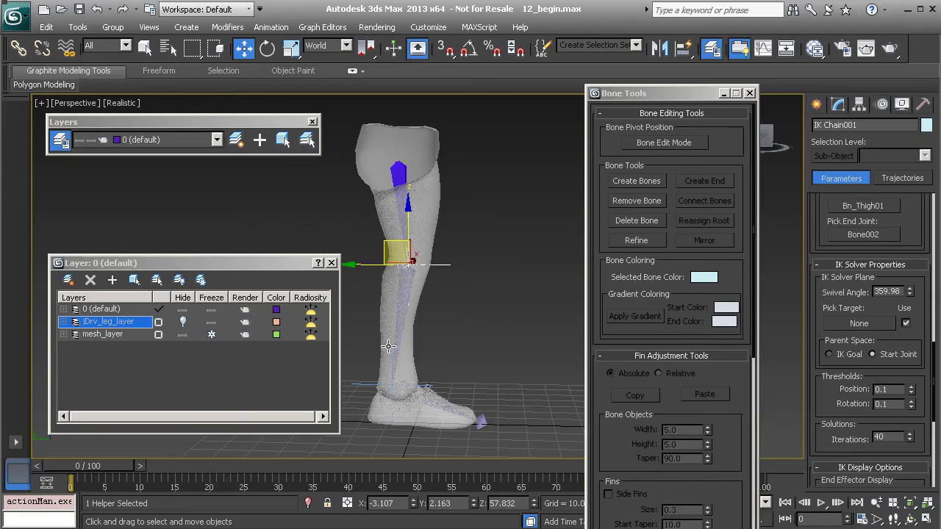
{"action": "left_click", "coordinate": [368, 377]}
{"action": "mouse_move", "coordinate": [369, 373]}
{"action": "left_mouse_down"}
{"action": "mouse_move", "coordinate": [487, 346]}
{"action": "mouse_move", "coordinate": [445, 361]}
{"action": "mouse_move", "coordinate": [363, 366]}
{"action": "mouse_move", "coordinate": [456, 343]}
{"action": "mouse_move", "coordinate": [470, 328]}
{"action": "mouse_move", "coordinate": [361, 361]}
{"action": "mouse_move", "coordinate": [479, 388]}
{"action": "mouse_move", "coordinate": [380, 372]}
{"action": "left_mouse_up"}
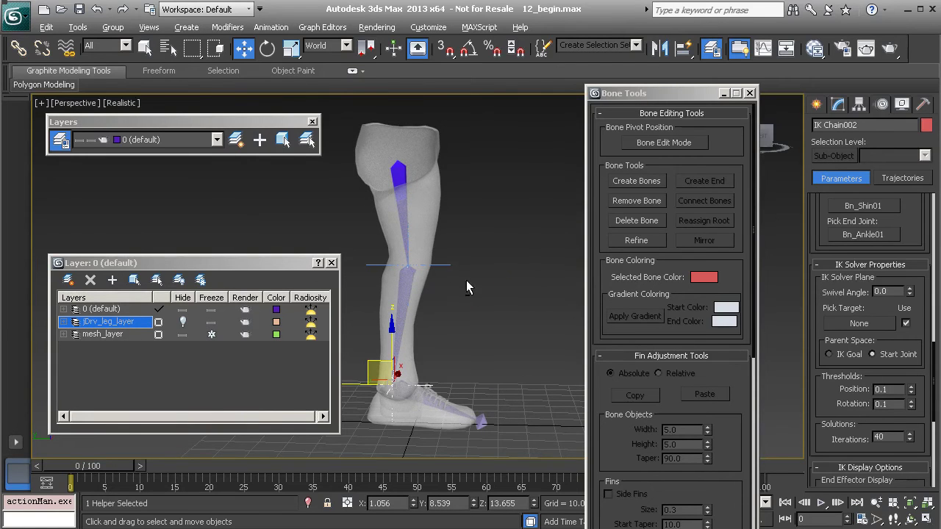
Step: Rename the IK chain at the knee as IK Thigh
{"action": "scroll", "coordinate": [445, 271], "scroll_direction": "up", "scroll_amount": 3}
{"action": "left_click", "coordinate": [451, 265]}
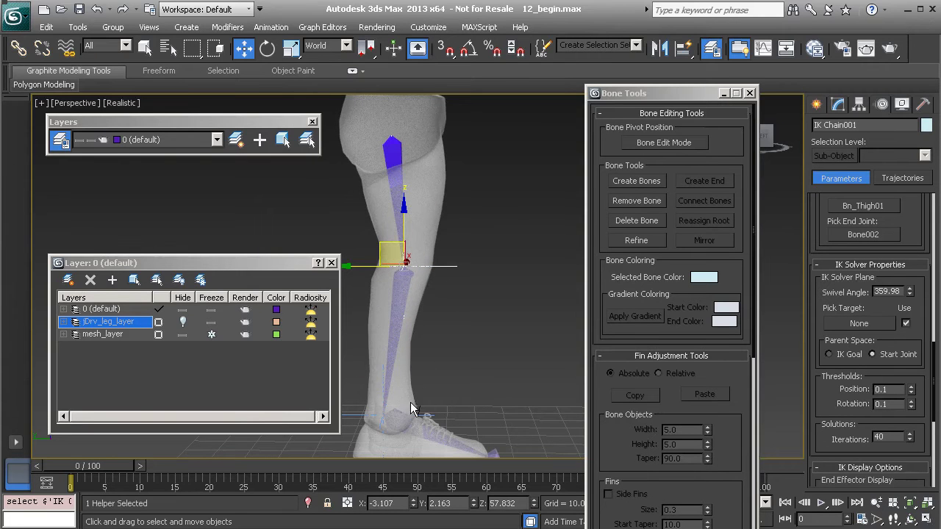
{"action": "double_click", "coordinate": [853, 125]}
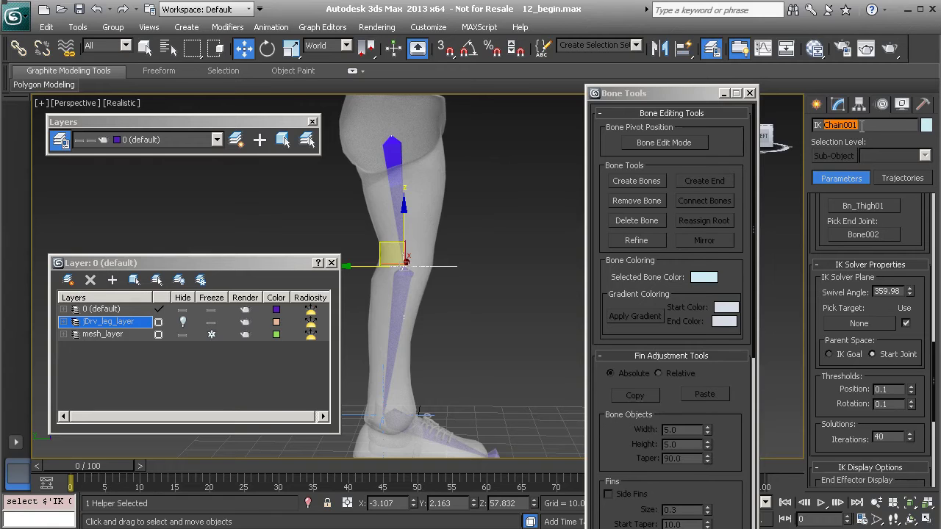
{"action": "type", "text": "Thigh"}
{"action": "key", "text": "Return"}
Step: Rename the IK chain at the ankle, replacing the Chain002 part of its name, and clear the selection
{"action": "middle_click_drag", "start_coordinate": [420, 368], "coordinate": [445, 330]}
{"action": "left_click", "coordinate": [370, 380]}
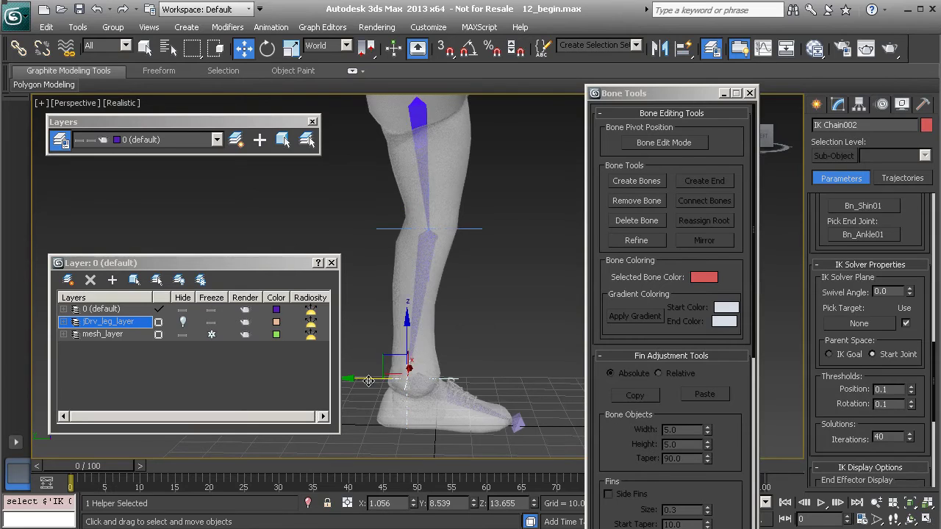
{"action": "left_click_drag", "start_coordinate": [868, 125], "coordinate": [824, 137]}
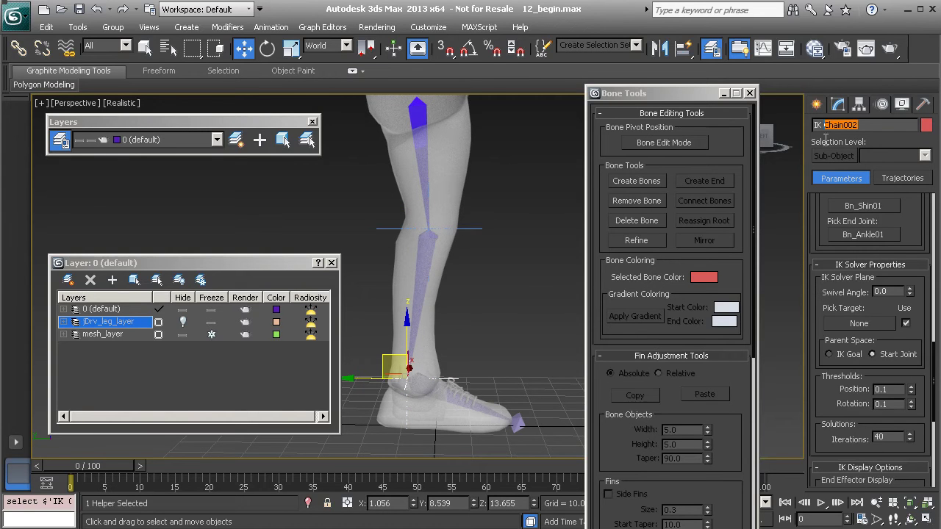
{"action": "type", "text": "S"}
{"action": "key", "text": "Return"}
{"action": "left_click", "coordinate": [485, 282]}
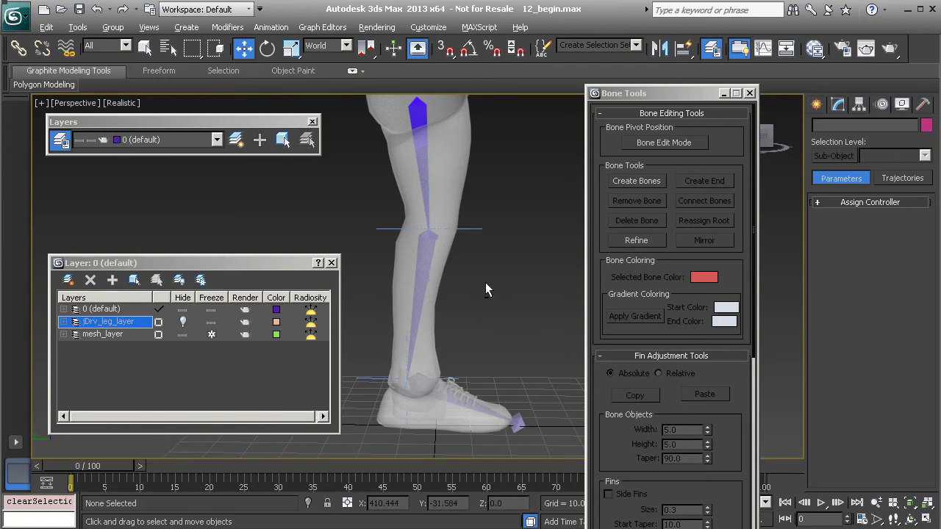
Step: Create a Point helper on the ground beside the leg at about X 96, Y -15
{"action": "middle_click_drag", "start_coordinate": [486, 282], "coordinate": [446, 279], "text": "alt"}
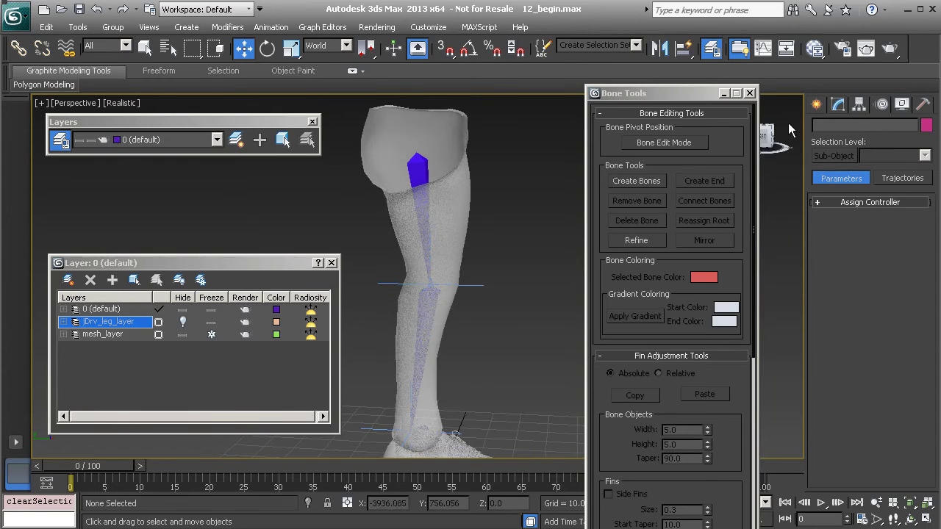
{"action": "left_click", "coordinate": [816, 104]}
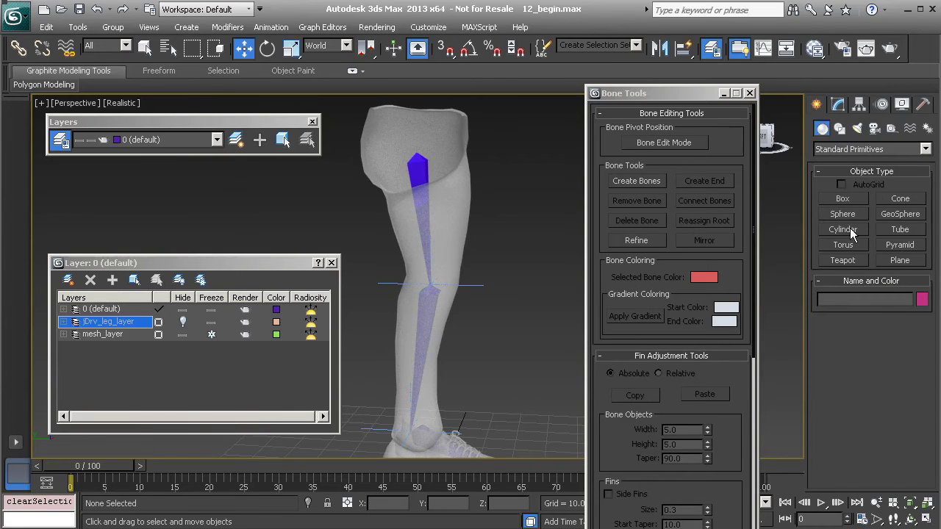
{"action": "left_click", "coordinate": [892, 129]}
{"action": "left_click", "coordinate": [843, 245]}
{"action": "left_click", "coordinate": [512, 395]}
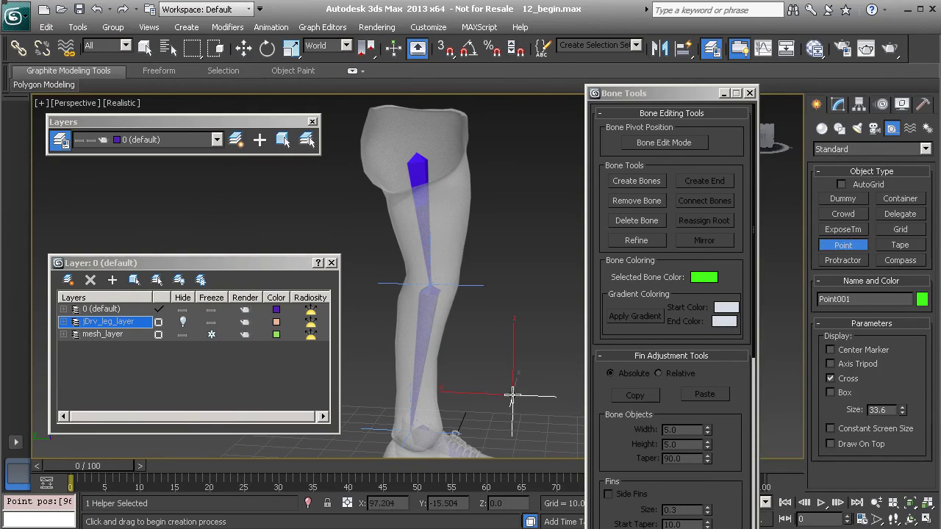
{"action": "right_click", "coordinate": [545, 343]}
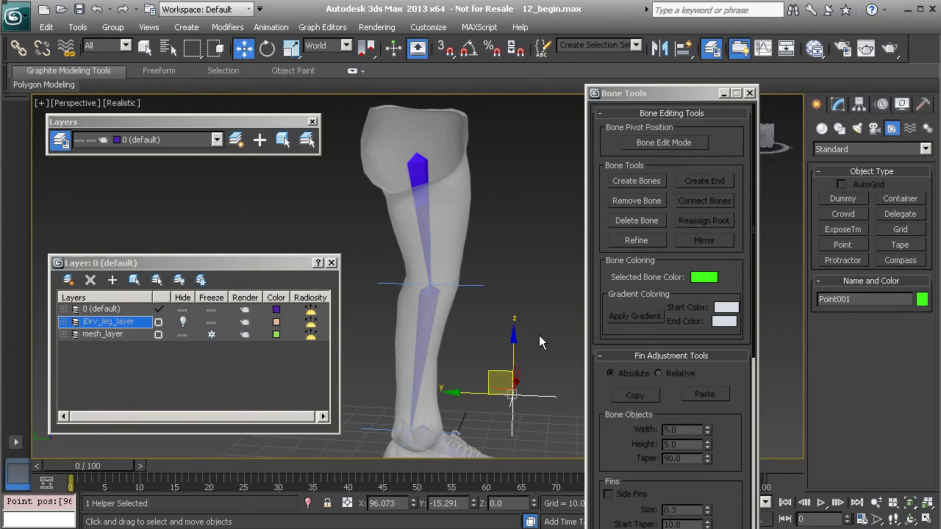
Step: Display the new point helper as a Box without the Cross
{"action": "left_click", "coordinate": [839, 104]}
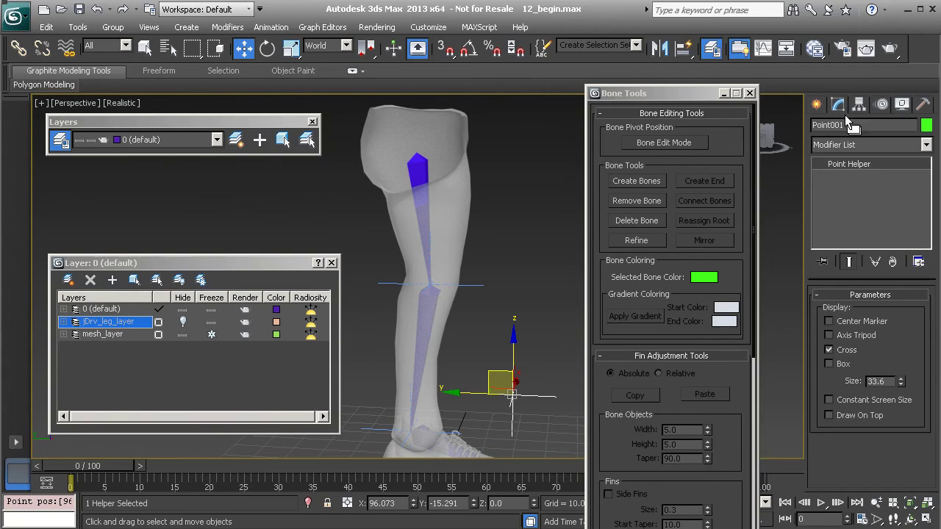
{"action": "left_click", "coordinate": [843, 364]}
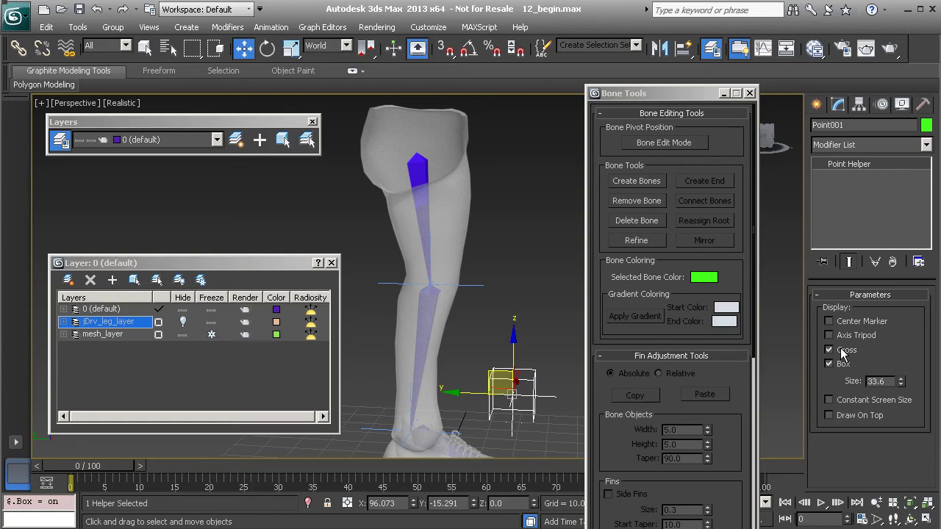
{"action": "left_click", "coordinate": [842, 351]}
Step: Align the point helper to the IK Thigh goal at the knee and set its size to 30.576
{"action": "middle_click_drag", "start_coordinate": [470, 386], "coordinate": [487, 360], "text": "alt"}
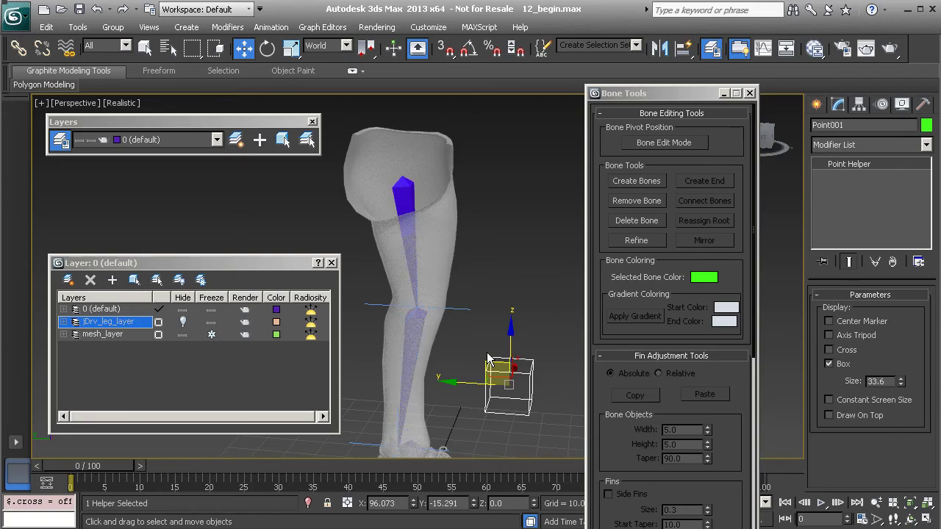
{"action": "key", "text": "alt+a"}
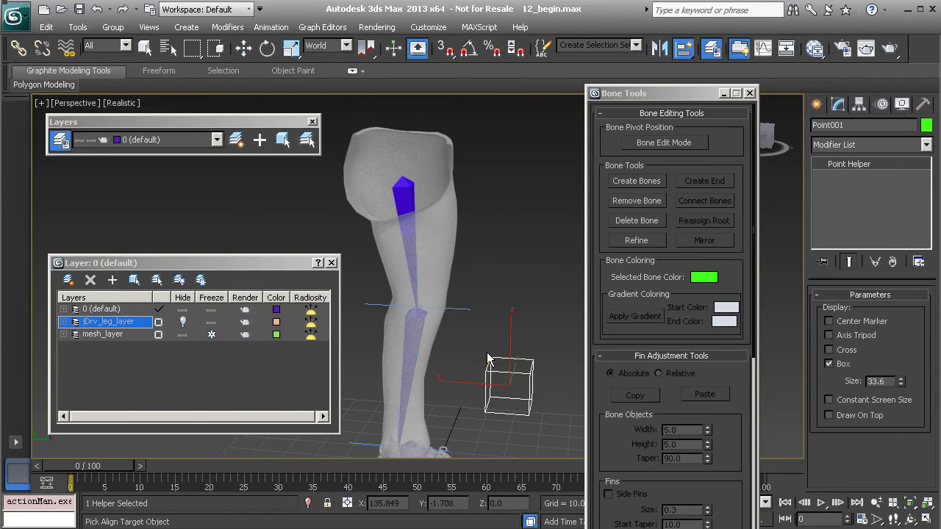
{"action": "left_click", "coordinate": [467, 315]}
{"action": "middle_click_drag", "start_coordinate": [466, 350], "coordinate": [450, 332], "text": "alt"}
{"action": "left_click_drag", "start_coordinate": [901, 381], "coordinate": [872, 385]}
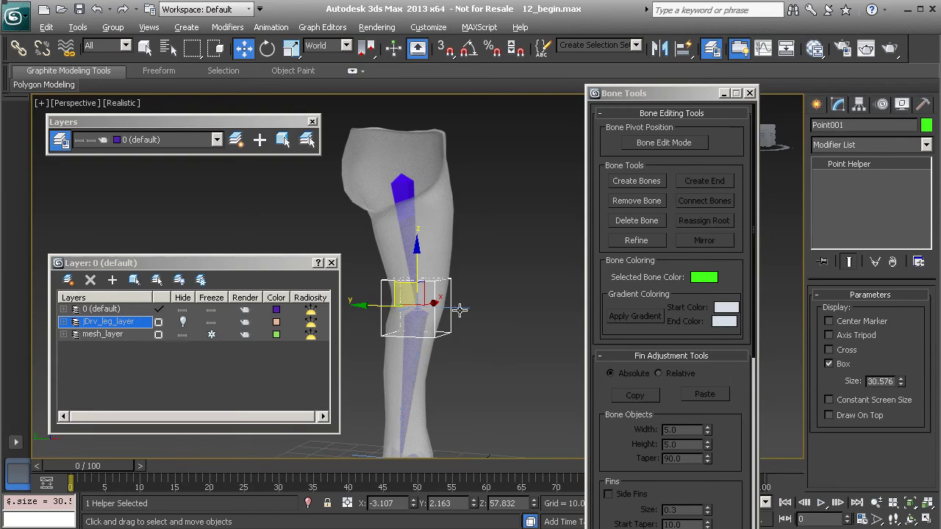
Step: Rename the point helper at the knee as Anim_Aux_Knee01
{"action": "mouse_move", "coordinate": [460, 311]}
{"action": "middle_mouse_down", "text": "alt"}
{"action": "mouse_move", "coordinate": [450, 321]}
{"action": "mouse_move", "coordinate": [464, 322]}
{"action": "middle_mouse_up", "text": "alt"}
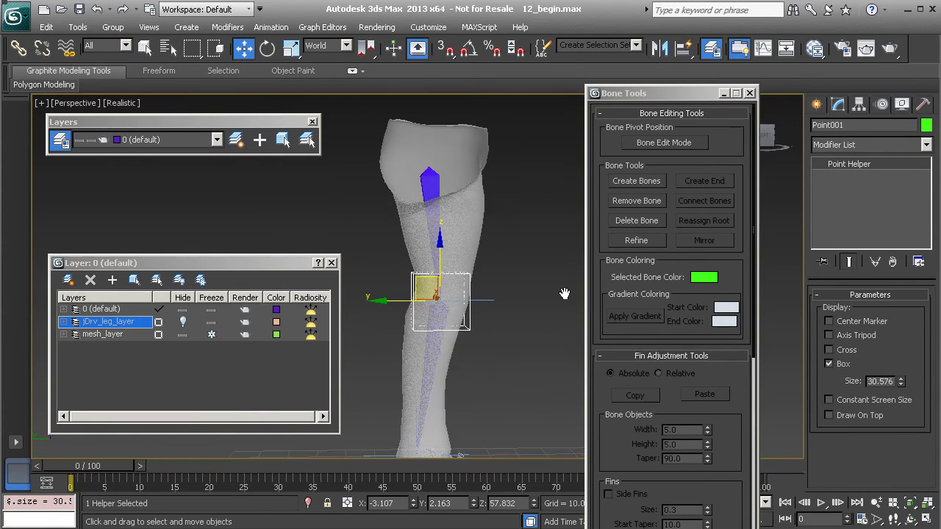
{"action": "double_click", "coordinate": [844, 125]}
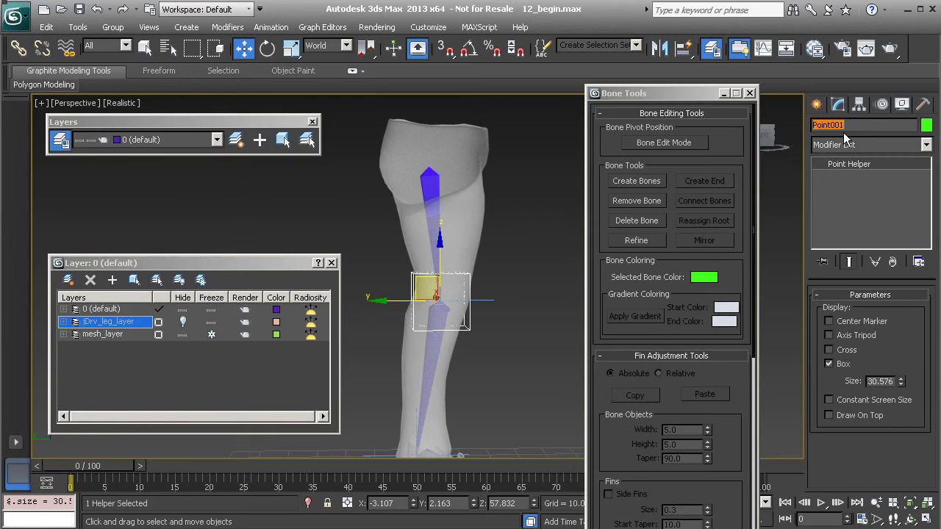
{"action": "type", "text": "Ani"}
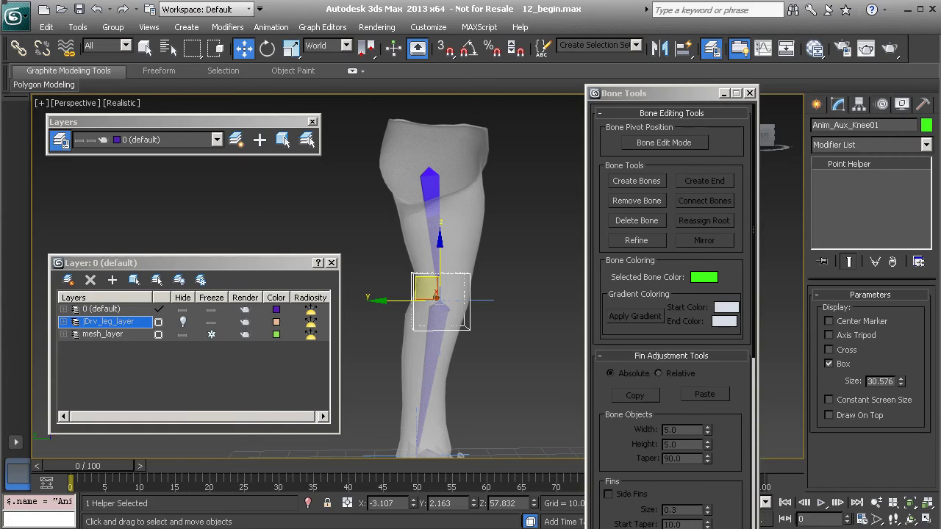
Step: Clone the knee helper as a copy named Anim_Leg01 and align it to the IK chain at the ankle
{"action": "middle_click_drag", "start_coordinate": [431, 297], "coordinate": [472, 315]}
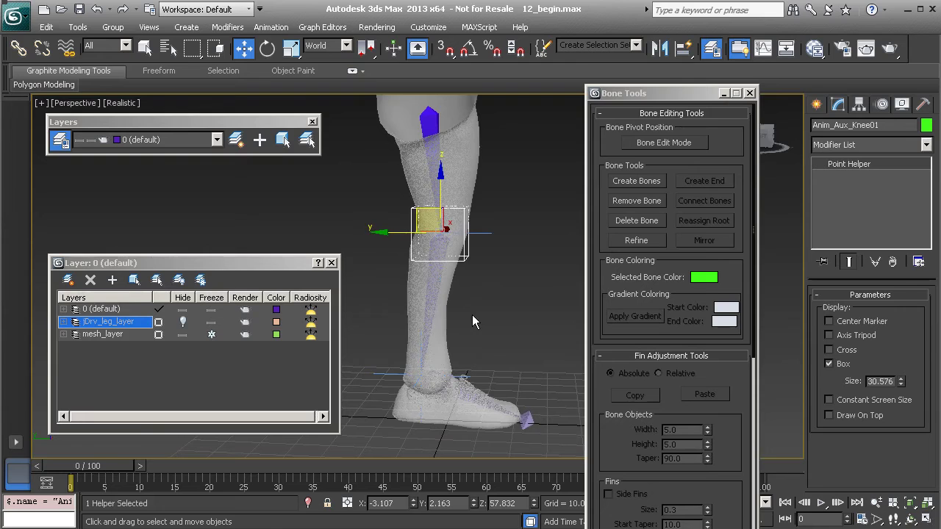
{"action": "key", "text": "ctrl+v"}
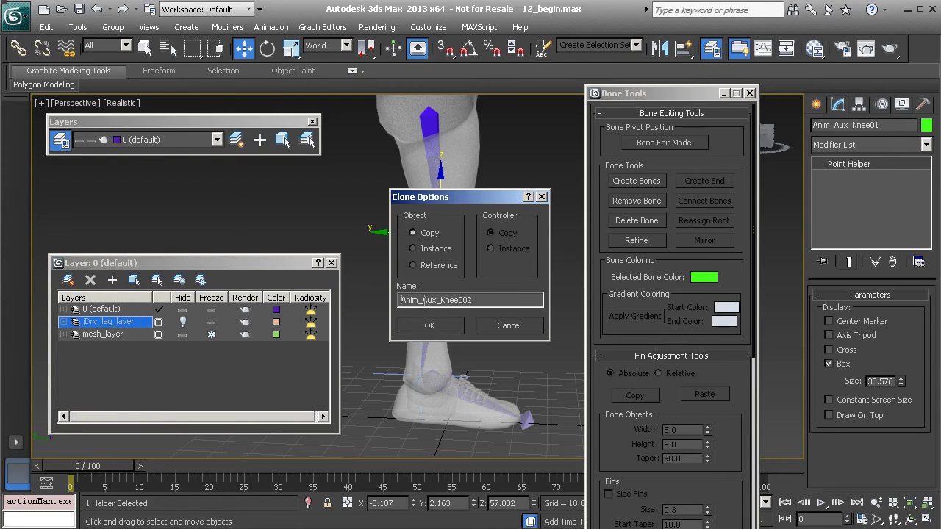
{"action": "left_click_drag", "start_coordinate": [424, 300], "coordinate": [496, 303]}
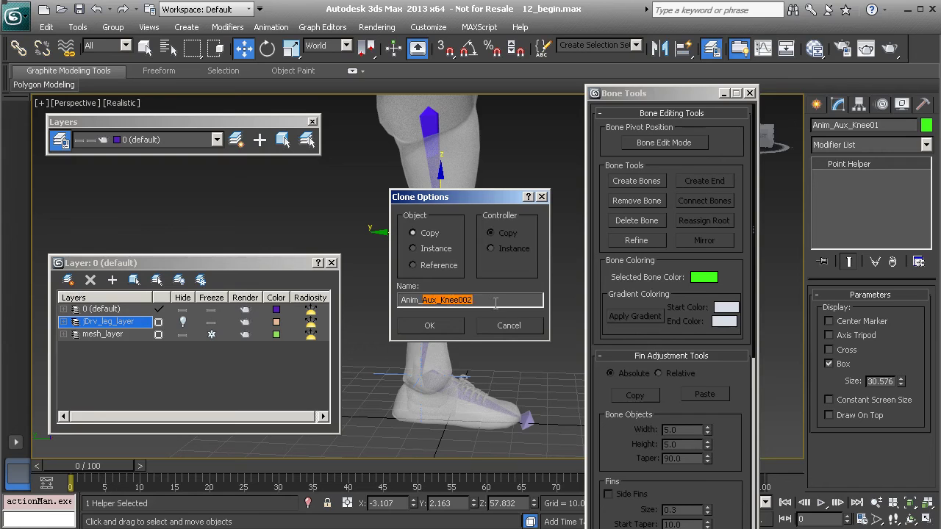
{"action": "type", "text": "Leg01"}
{"action": "left_click", "coordinate": [435, 328]}
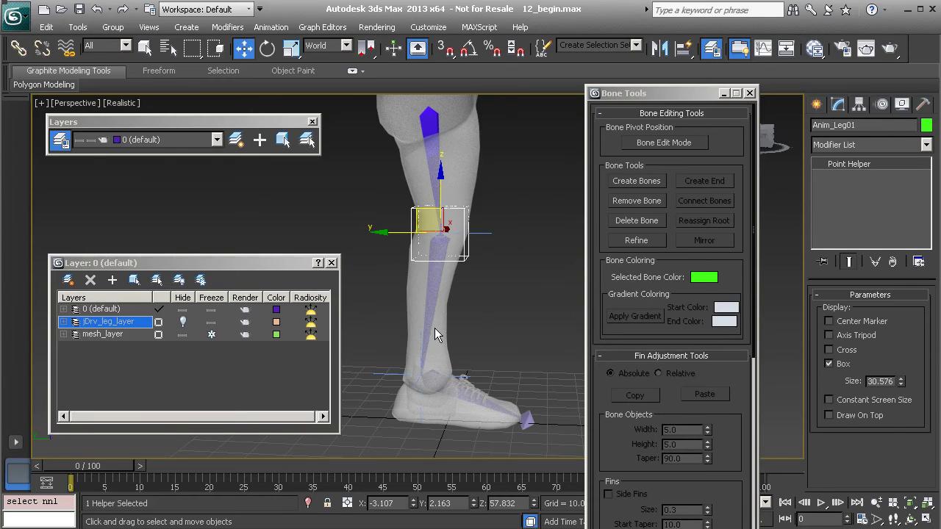
{"action": "key", "text": "shift+a"}
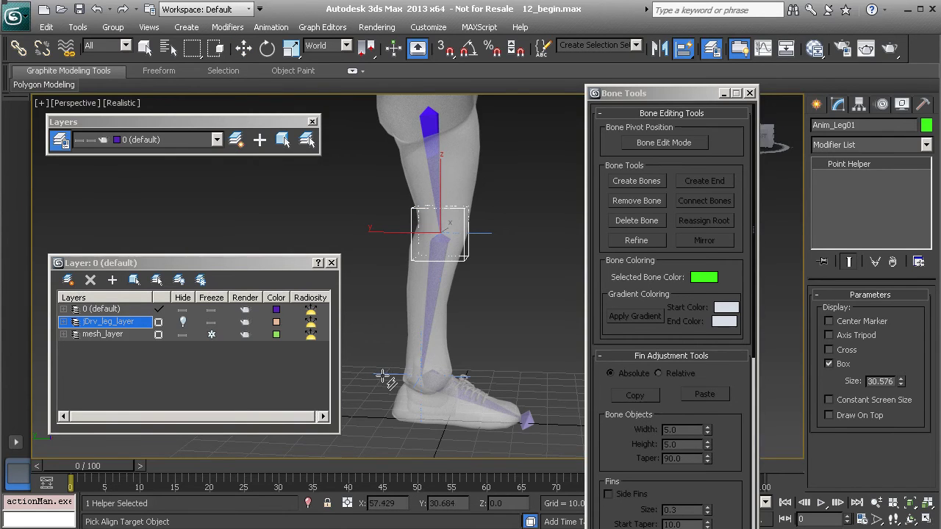
{"action": "left_click", "coordinate": [383, 376]}
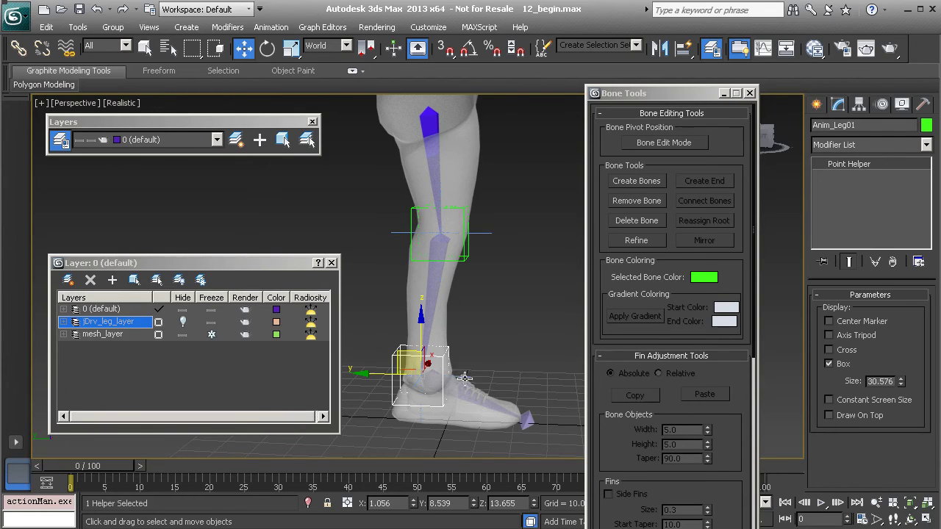
Step: Link the IK Thigh goal and the shin bone below the knee to the Anim_Aux_Knee01 helper
{"action": "middle_click_drag", "start_coordinate": [478, 387], "coordinate": [453, 355], "text": "alt"}
{"action": "middle_click_drag", "start_coordinate": [478, 319], "coordinate": [457, 351], "text": "alt"}
{"action": "scroll", "coordinate": [471, 270], "scroll_direction": "up", "scroll_amount": 5}
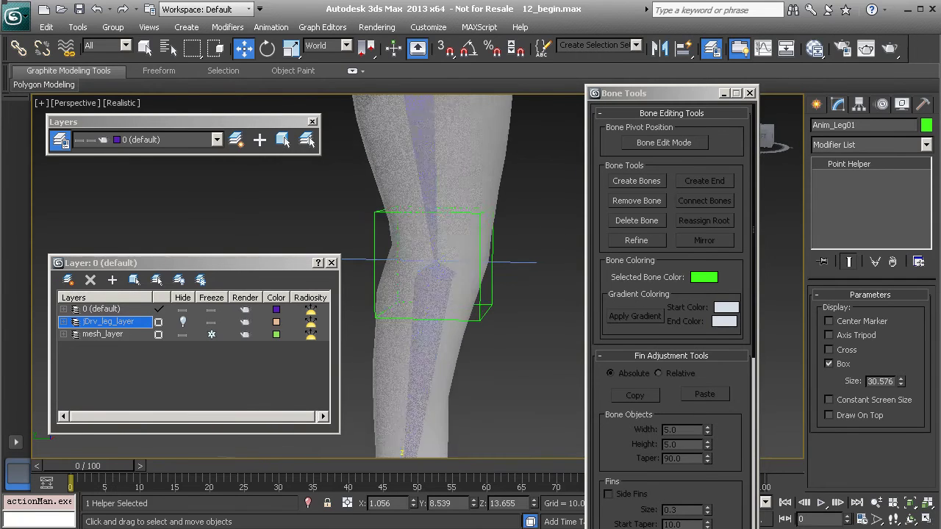
{"action": "left_click", "coordinate": [524, 265]}
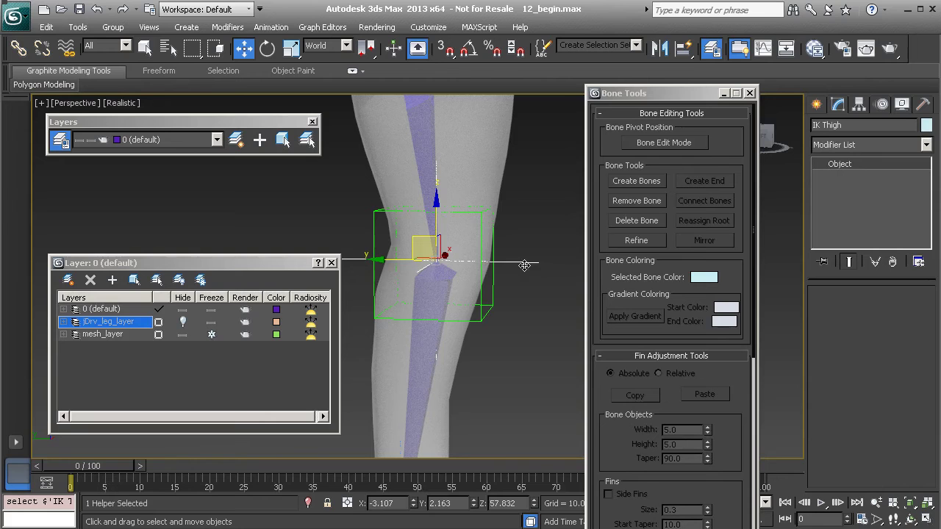
{"action": "left_click", "coordinate": [419, 311]}
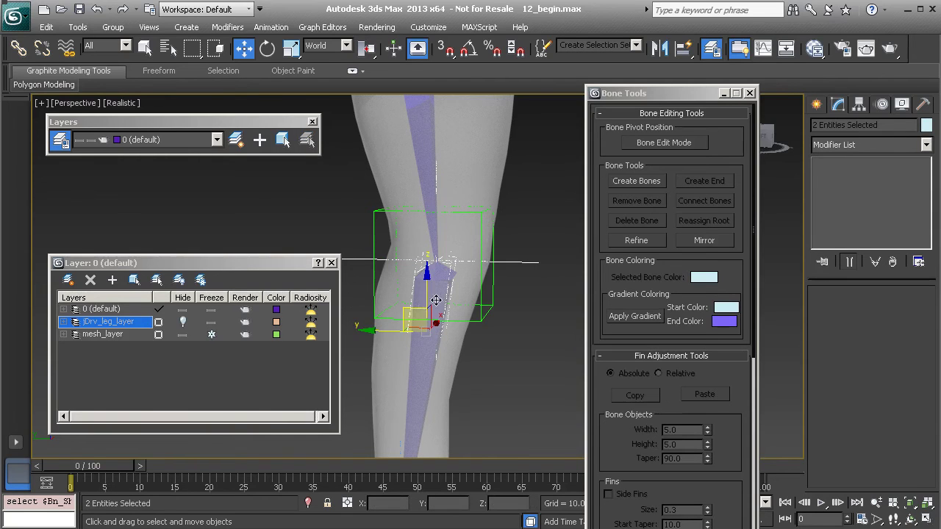
{"action": "left_click", "coordinate": [18, 48]}
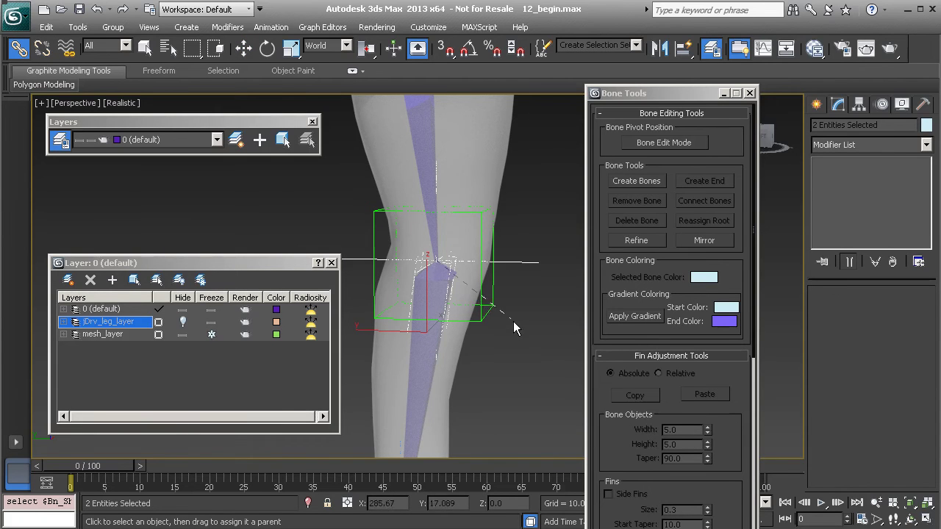
{"action": "left_click_drag", "start_coordinate": [491, 305], "coordinate": [494, 311]}
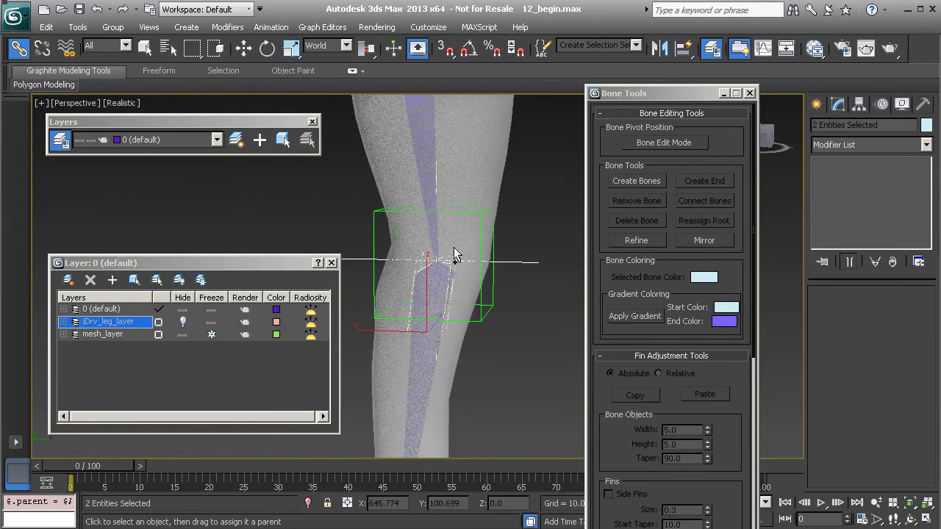
Step: Test the knee linkage by moving the Anim_Aux_Knee01 helper, and undo the move
{"action": "scroll", "coordinate": [453, 250], "scroll_direction": "down", "scroll_amount": 3}
{"action": "left_click", "coordinate": [459, 315]}
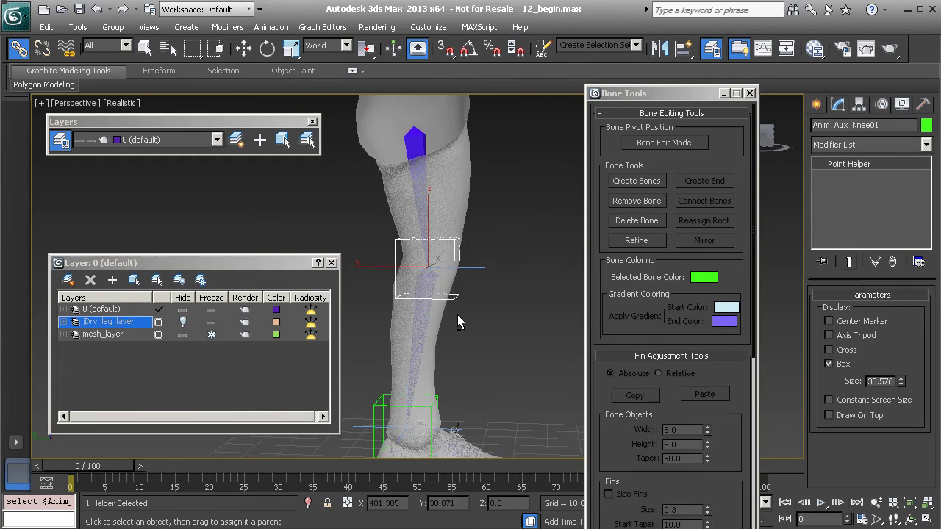
{"action": "key", "text": "w"}
{"action": "left_click_drag", "start_coordinate": [409, 247], "coordinate": [540, 256]}
{"action": "key", "text": "ctrl+z"}
{"action": "middle_click_drag", "start_coordinate": [414, 378], "coordinate": [447, 224], "text": "alt"}
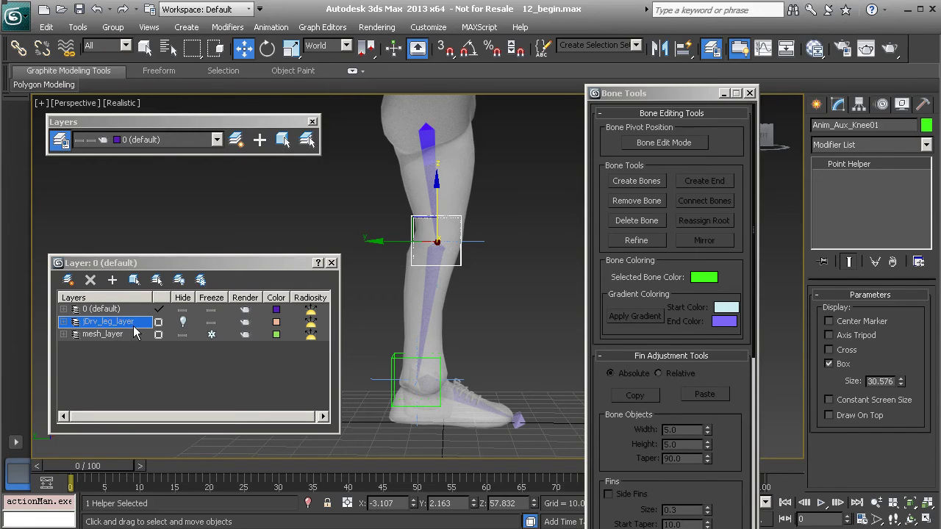
Step: Unhide jDrv_leg_layer and add an HI Solver IK chain from Bn_Thigh002 to Bn_Ankle002
{"action": "left_click", "coordinate": [184, 326]}
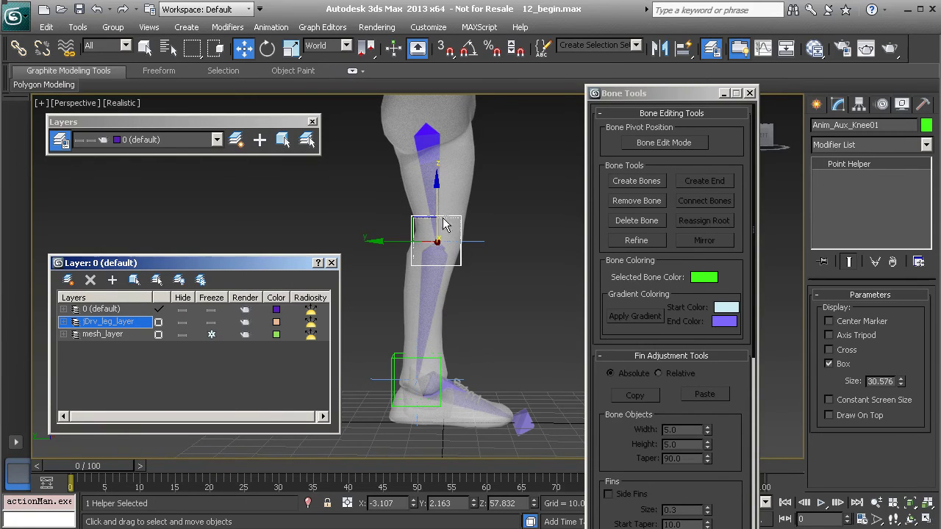
{"action": "left_click", "coordinate": [425, 145]}
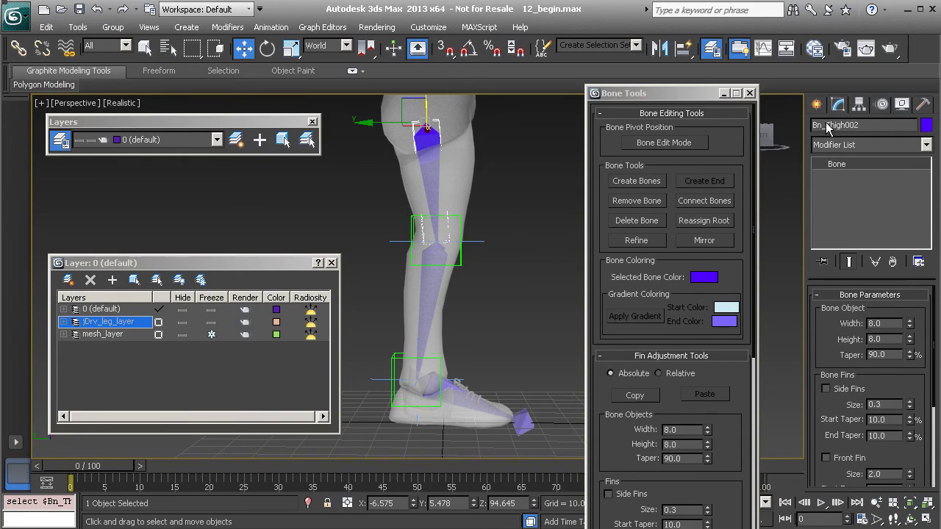
{"action": "middle_click_drag", "start_coordinate": [451, 198], "coordinate": [442, 203]}
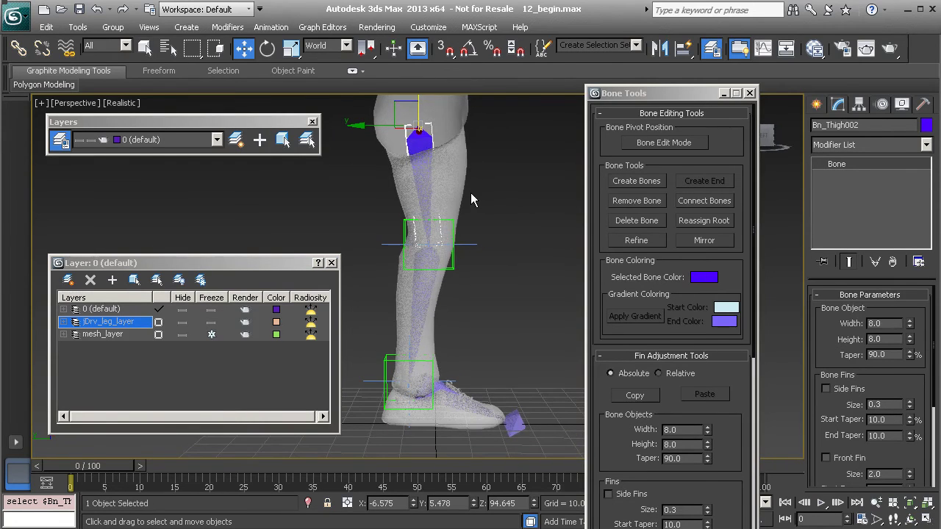
{"action": "left_click", "coordinate": [270, 28]}
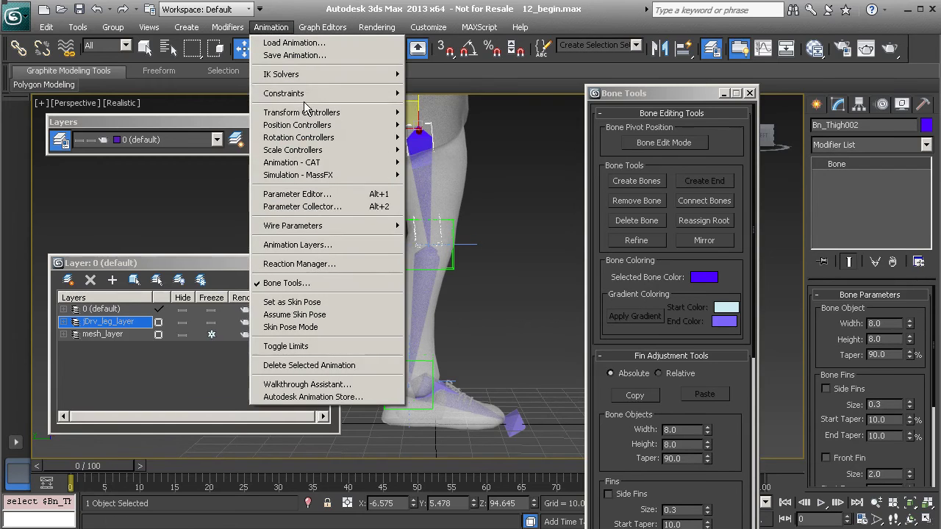
{"action": "mouse_move", "coordinate": [322, 76]}
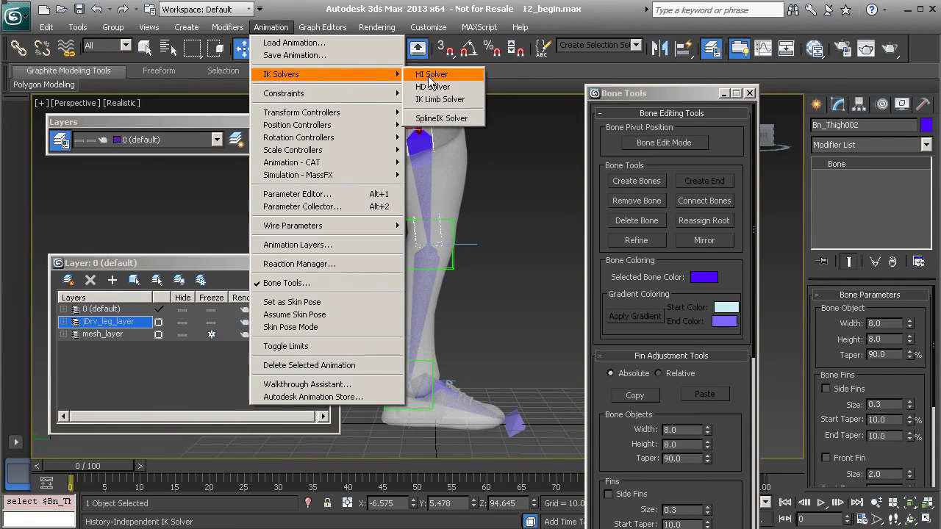
{"action": "left_click", "coordinate": [429, 76]}
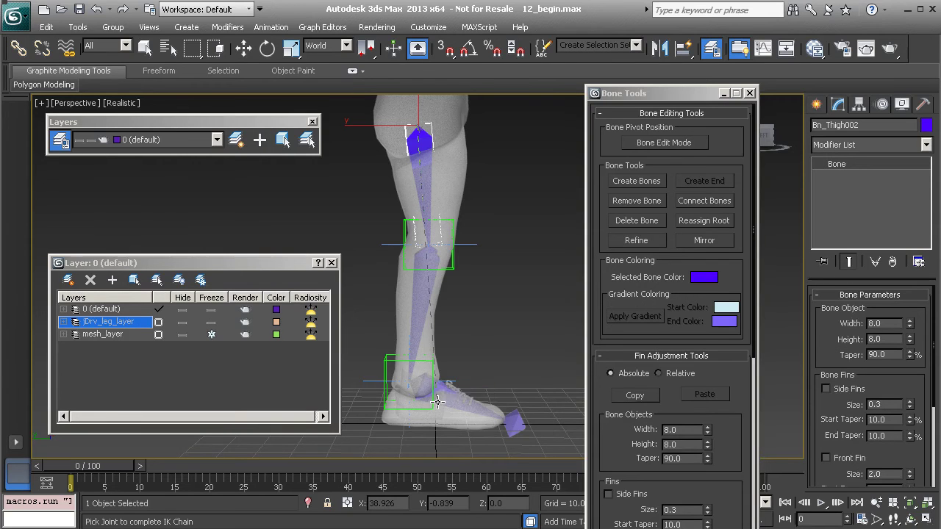
{"action": "left_click", "coordinate": [437, 402]}
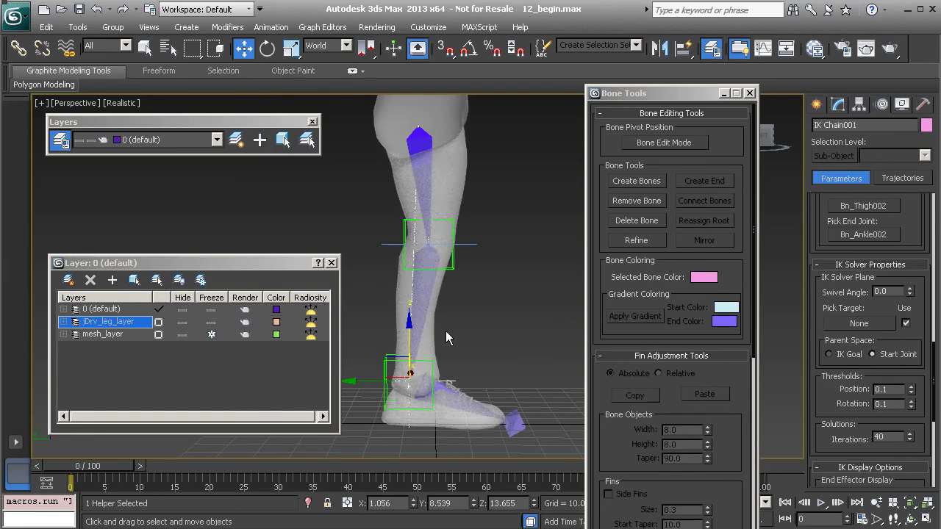
Step: Rename the new thigh-to-ankle IK chain as IK Leg
{"action": "scroll", "coordinate": [447, 331], "scroll_direction": "up", "scroll_amount": 3}
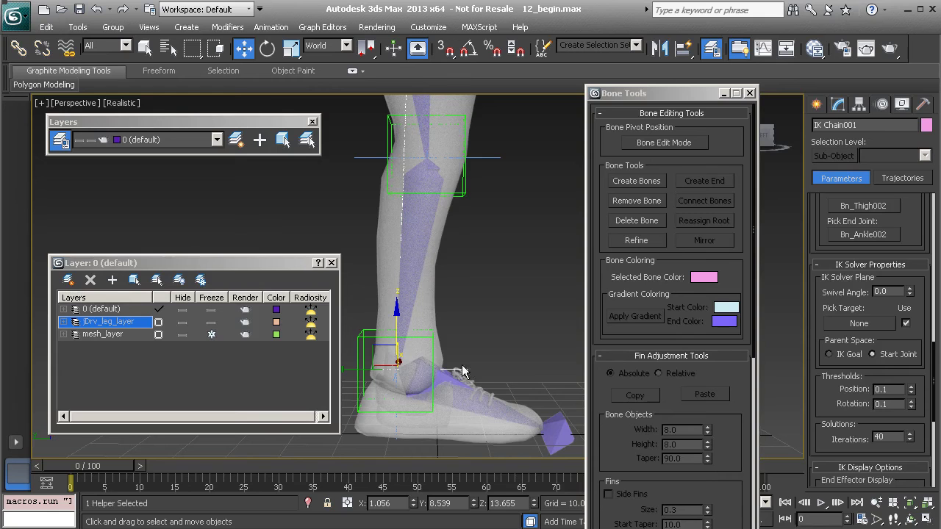
{"action": "left_click_drag", "start_coordinate": [861, 125], "coordinate": [829, 129]}
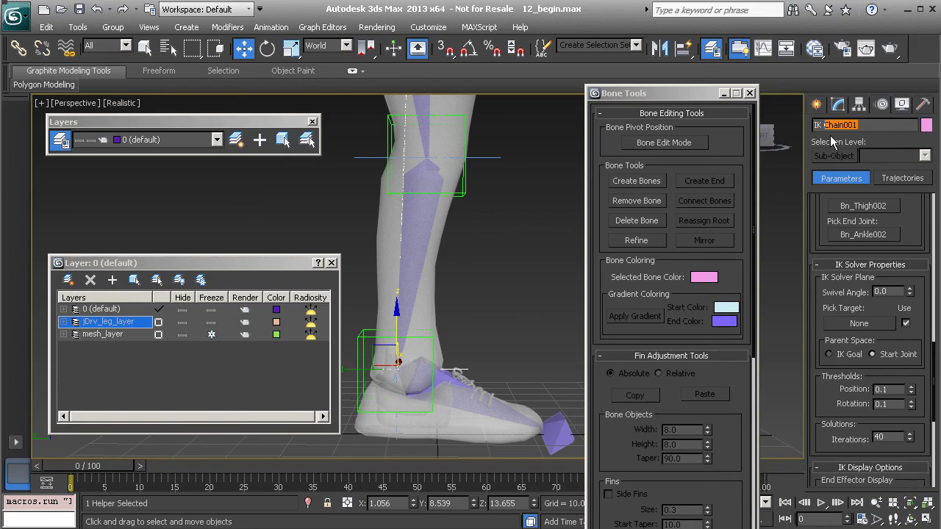
{"action": "type", "text": "Leg"}
Step: Link the IK Shin goal at the ankle to the Anim_Leg01 helper
{"action": "middle_click_drag", "start_coordinate": [471, 301], "coordinate": [484, 287]}
{"action": "left_click", "coordinate": [19, 48]}
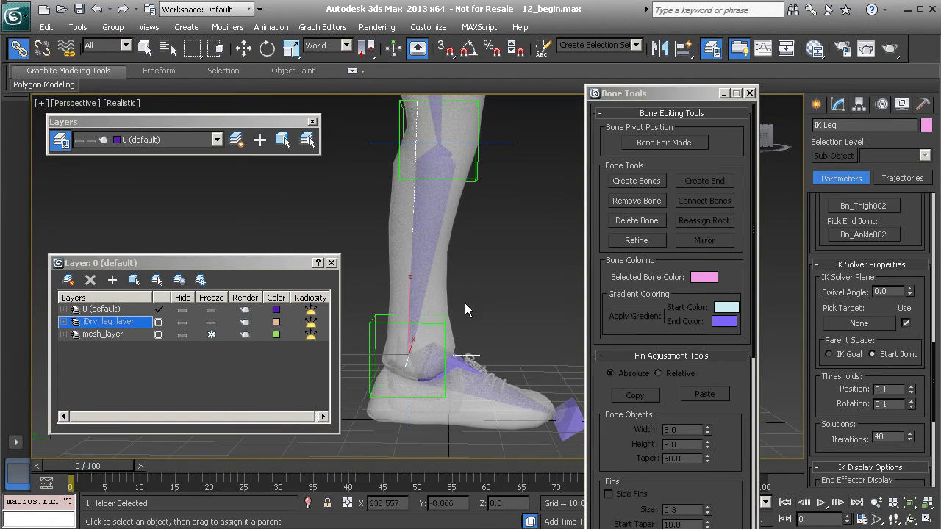
{"action": "left_click_drag", "start_coordinate": [478, 356], "coordinate": [378, 324]}
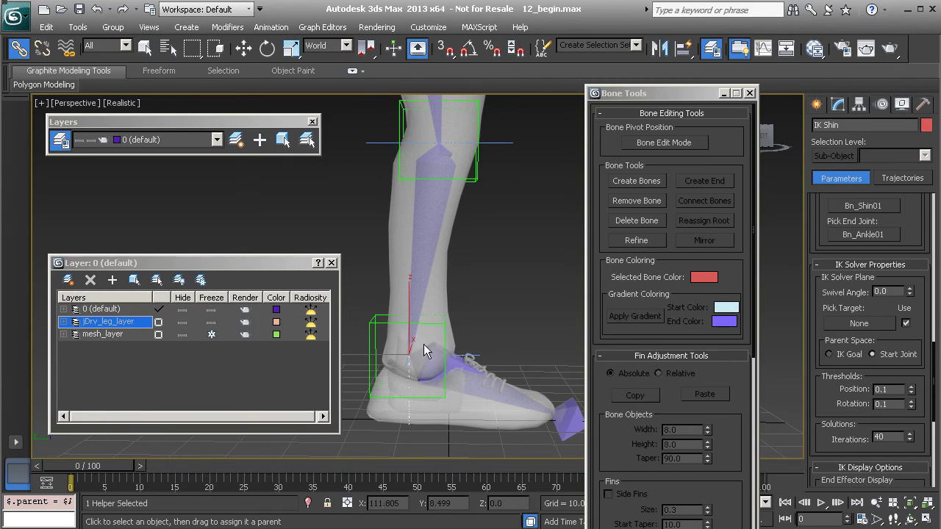
{"action": "middle_click_drag", "start_coordinate": [433, 359], "coordinate": [437, 357]}
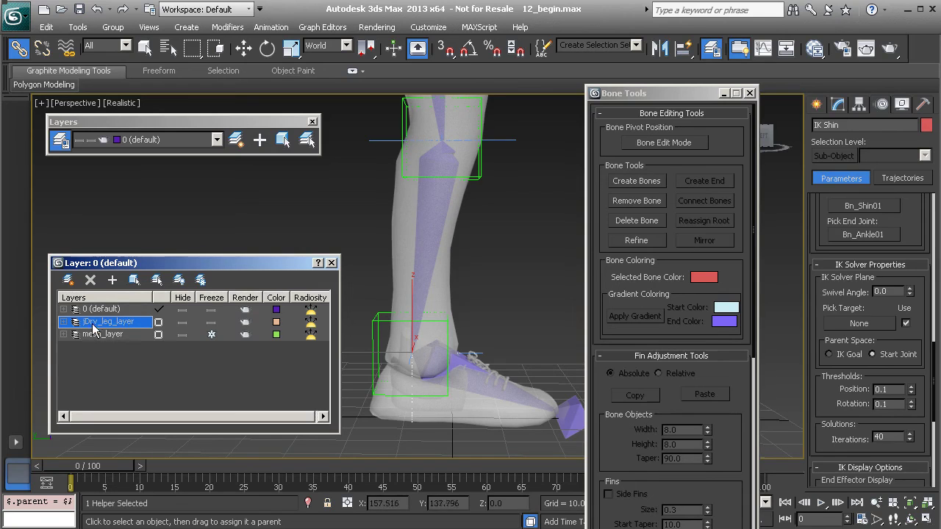
Step: Hide jDrv_leg_layer and link the IK Leg goal to the Anim_Leg01 helper at the ankle
{"action": "left_click", "coordinate": [183, 322]}
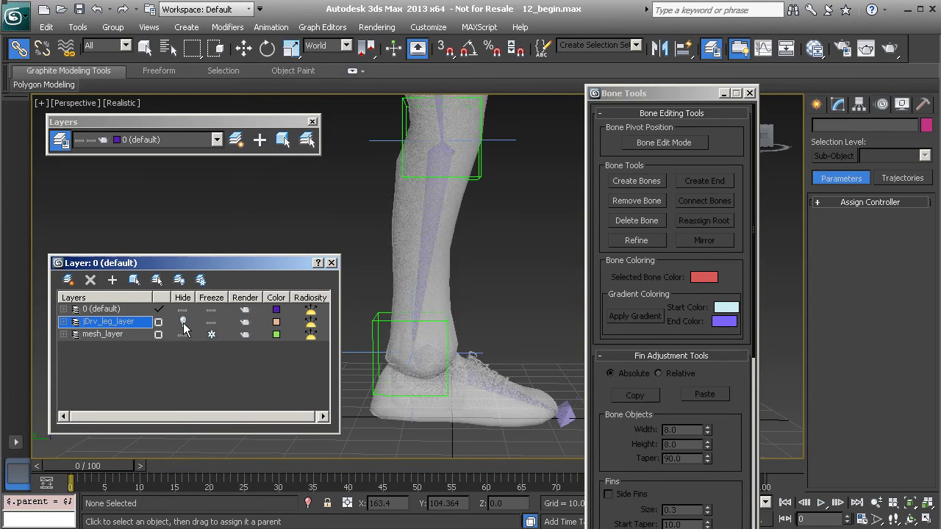
{"action": "left_click", "coordinate": [364, 355]}
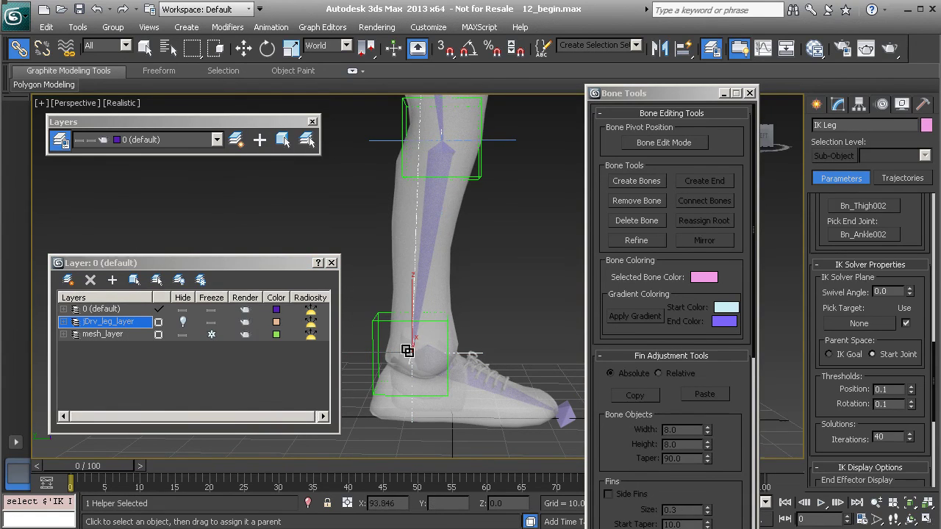
{"action": "middle_click_drag", "start_coordinate": [397, 362], "coordinate": [419, 356]}
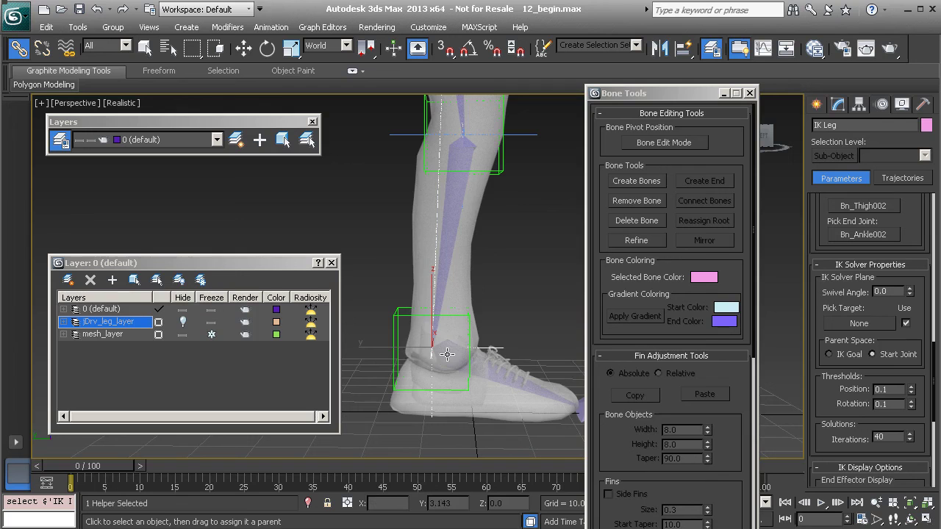
{"action": "left_click_drag", "start_coordinate": [380, 284], "coordinate": [388, 323]}
Step: Unhide jDrv_leg_layer and link the Anim_Aux_Knee01 helper to that layer's shin bone
{"action": "middle_click_drag", "start_coordinate": [438, 234], "coordinate": [402, 351]}
{"action": "middle_click_drag", "start_coordinate": [498, 281], "coordinate": [463, 354]}
{"action": "scroll", "coordinate": [462, 345], "scroll_direction": "up", "scroll_amount": 1}
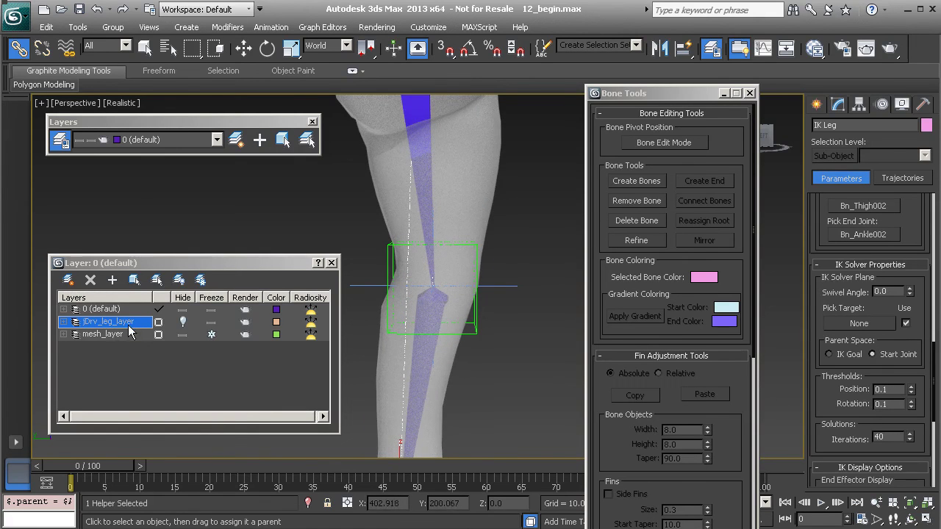
{"action": "left_click", "coordinate": [174, 322]}
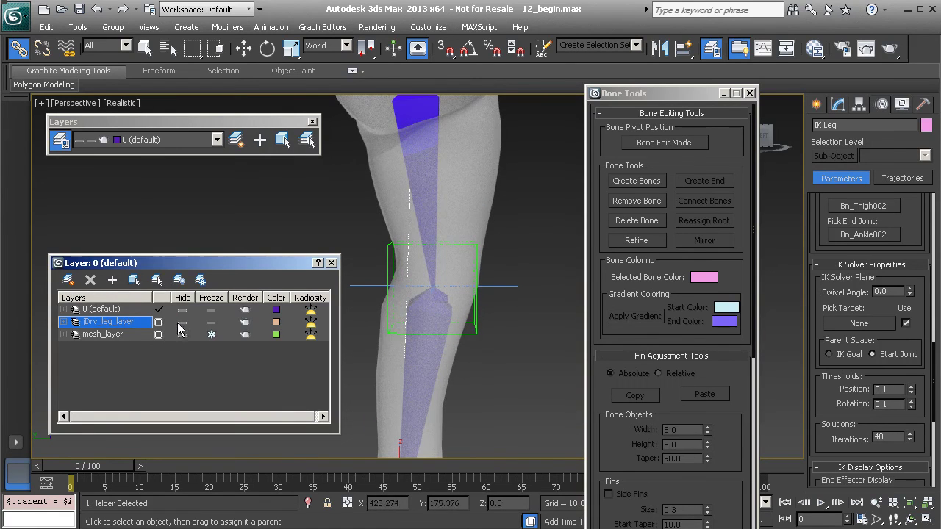
{"action": "left_click", "coordinate": [475, 328]}
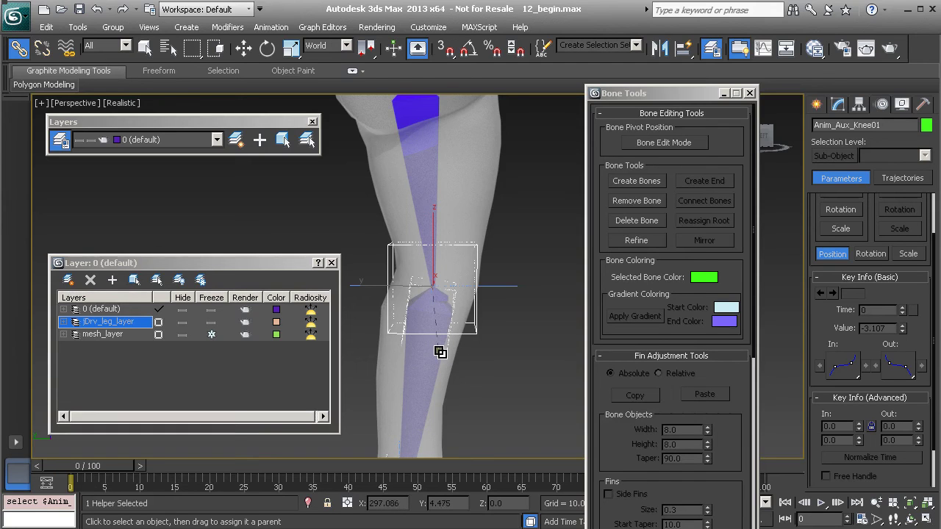
{"action": "left_click_drag", "start_coordinate": [420, 317], "coordinate": [447, 330]}
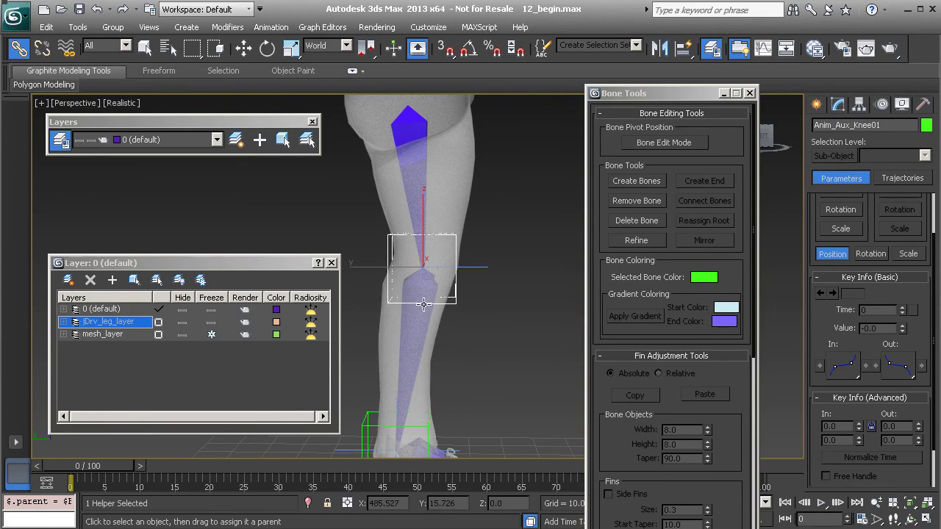
Step: Test the leg rig by moving the Anim_Leg01 and Anim_Aux_Knee01 helpers, and undo the moves
{"action": "left_click", "coordinate": [372, 420]}
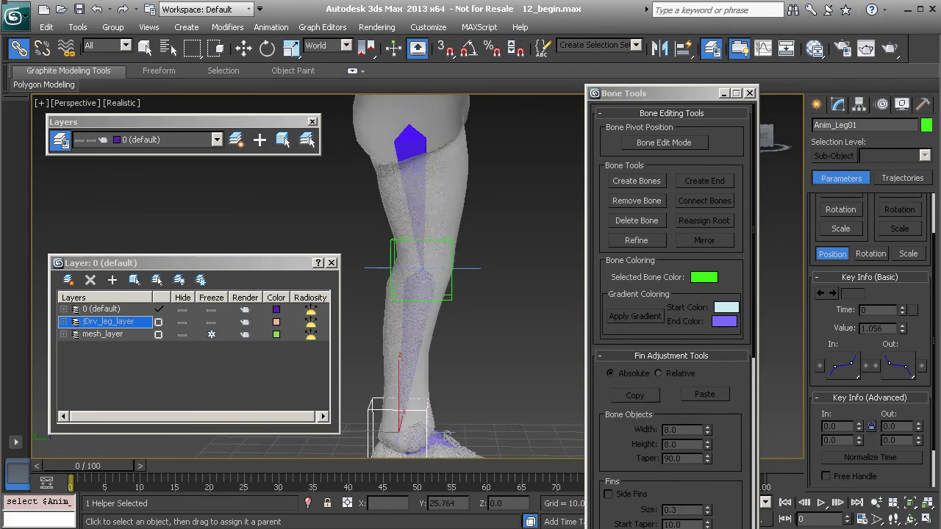
{"action": "key", "text": "w"}
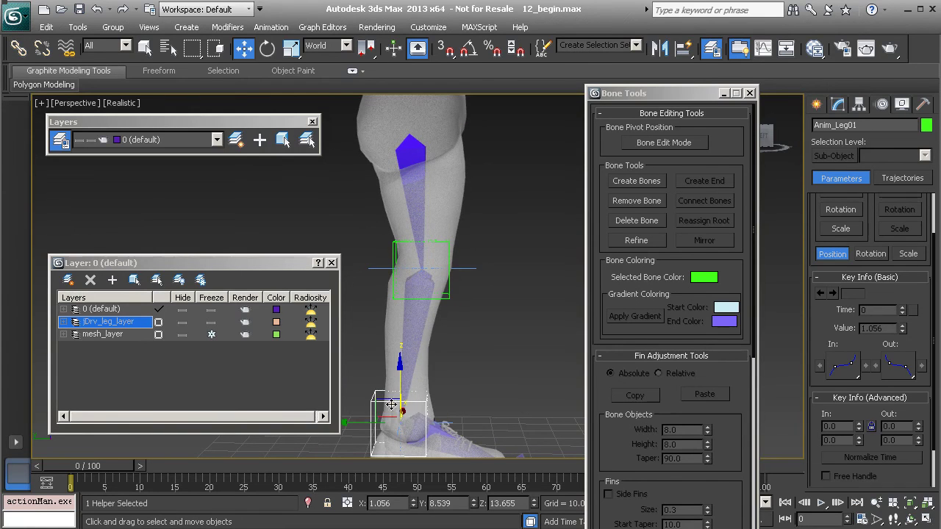
{"action": "left_click_drag", "start_coordinate": [390, 405], "coordinate": [424, 306]}
{"action": "middle_click_drag", "start_coordinate": [469, 307], "coordinate": [420, 291], "text": "alt"}
{"action": "left_click", "coordinate": [473, 197]}
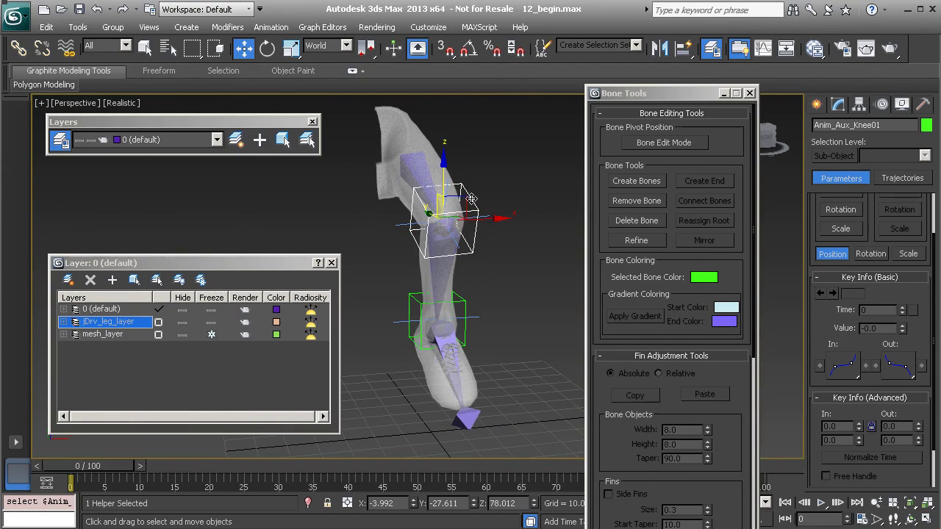
{"action": "left_click_drag", "start_coordinate": [473, 199], "coordinate": [565, 225]}
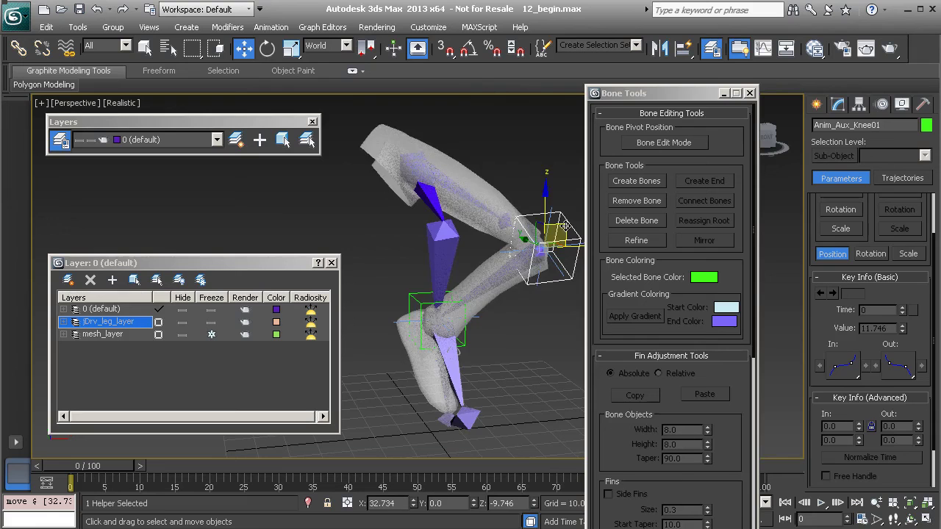
{"action": "key", "text": "ctrl+z"}
{"action": "key", "text": "ctrl+z"}
{"action": "key", "text": "ctrl+z"}
{"action": "middle_click_drag", "start_coordinate": [474, 255], "coordinate": [494, 268], "text": "alt"}
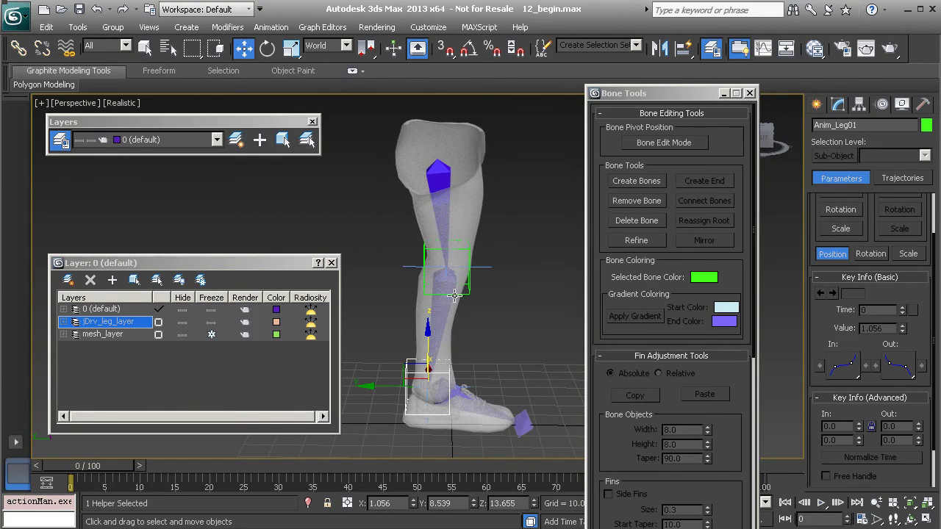
Step: Freeze the transforms of the Anim_Aux_Knee01 and Anim_Leg01 helpers together
{"action": "middle_click_drag", "start_coordinate": [463, 336], "coordinate": [465, 286], "text": "alt"}
{"action": "left_click", "coordinate": [466, 284]}
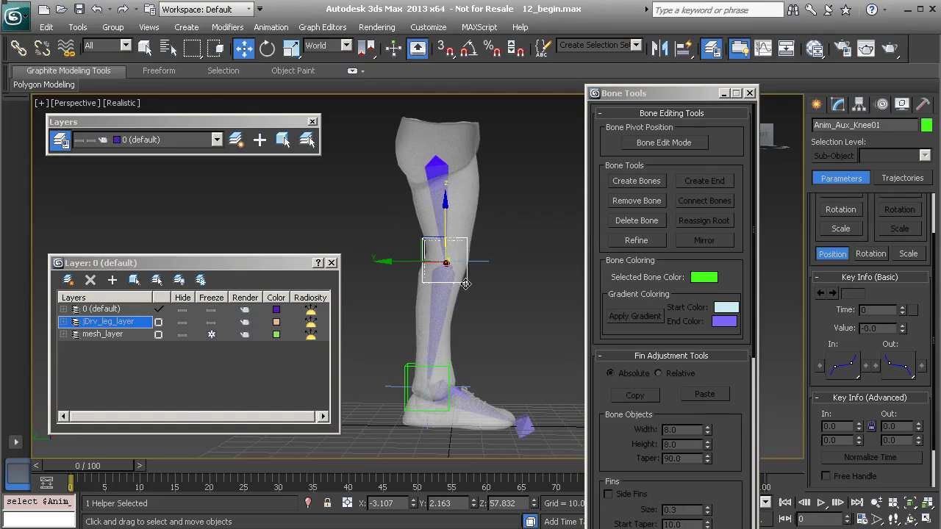
{"action": "left_click", "coordinate": [404, 364], "text": "ctrl"}
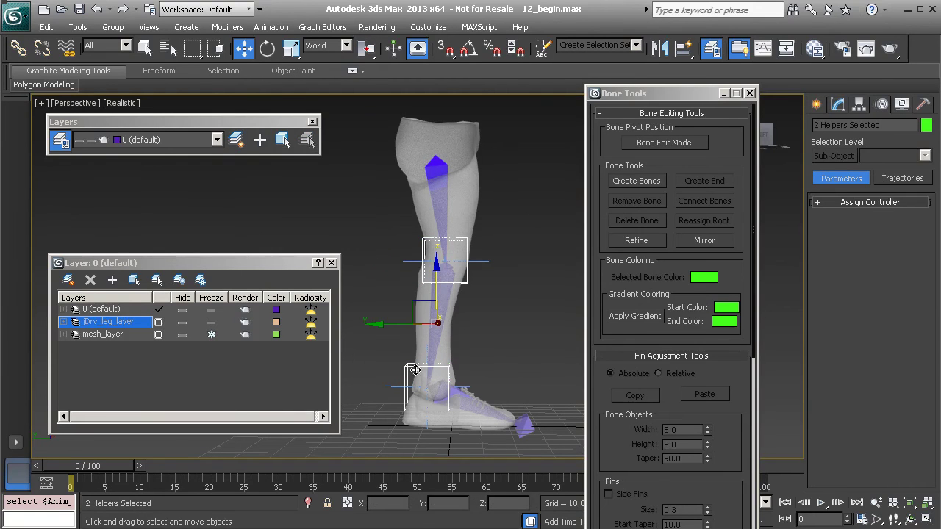
{"action": "right_click", "coordinate": [498, 315]}
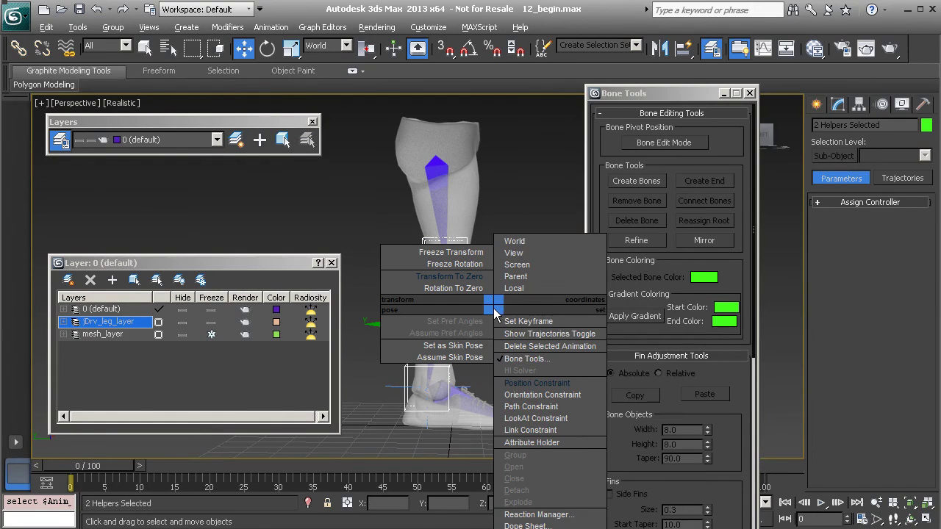
{"action": "left_click", "coordinate": [447, 253]}
{"action": "left_click", "coordinate": [425, 403]}
{"action": "left_click", "coordinate": [441, 369]}
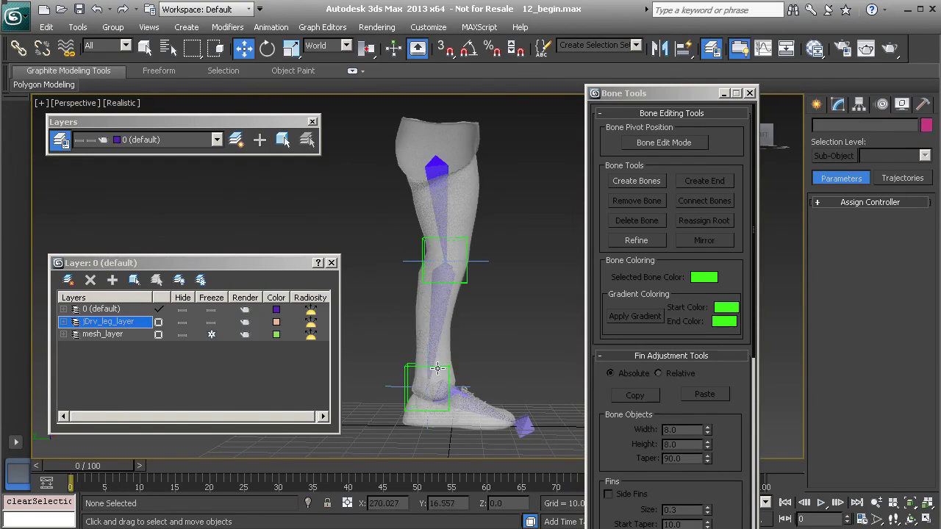
Step: Move the Anim_Leg01 helper to bend the leg, and reset it with Transform To Zero
{"action": "left_click", "coordinate": [402, 371]}
{"action": "left_click_drag", "start_coordinate": [402, 370], "coordinate": [499, 296]}
{"action": "right_click", "coordinate": [433, 243]}
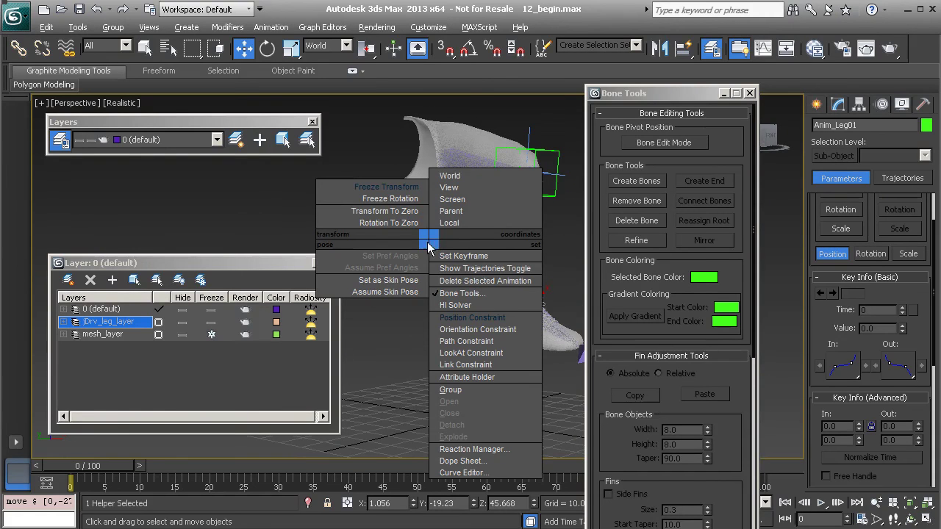
{"action": "left_click", "coordinate": [382, 212]}
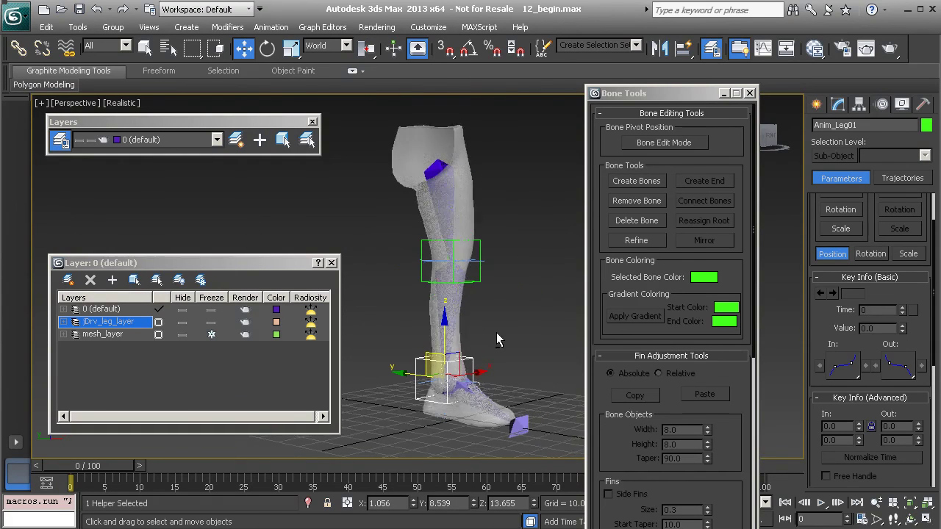
Step: Test the frozen Anim_Aux_Knee01 helper by moving it at the knee
{"action": "middle_click_drag", "start_coordinate": [496, 334], "coordinate": [440, 345], "text": "alt"}
{"action": "left_click", "coordinate": [457, 285]}
{"action": "mouse_move", "coordinate": [457, 256]}
{"action": "left_mouse_down"}
{"action": "mouse_move", "coordinate": [456, 265]}
{"action": "mouse_move", "coordinate": [531, 267]}
{"action": "mouse_move", "coordinate": [455, 257]}
{"action": "mouse_move", "coordinate": [460, 242]}
{"action": "mouse_move", "coordinate": [507, 254]}
{"action": "mouse_move", "coordinate": [393, 257]}
{"action": "mouse_move", "coordinate": [458, 245]}
{"action": "left_mouse_up"}
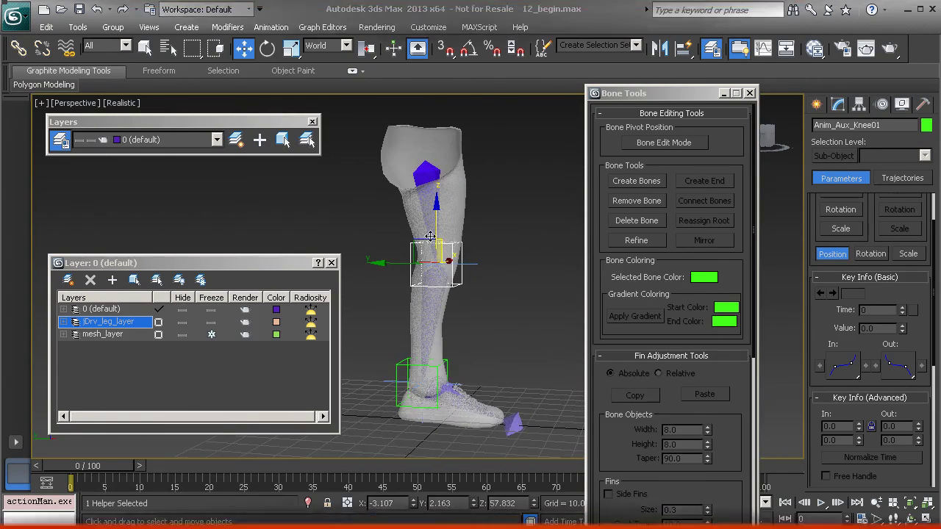